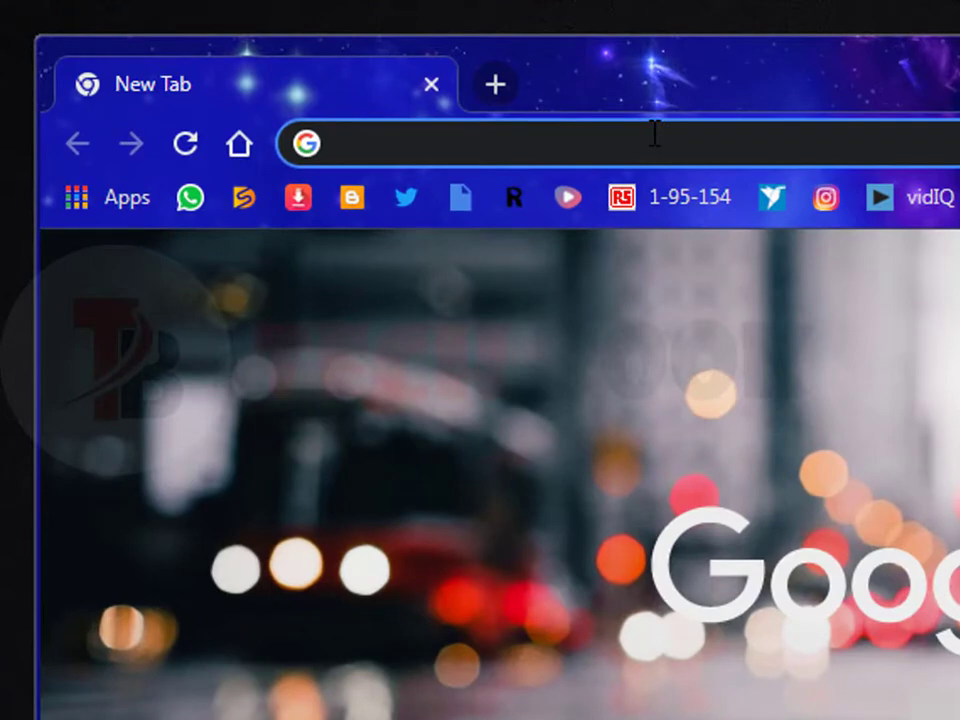
Step: Search the web for SanDisk SecureAccess, find the V3.02 download links on its SanDisk support page, and minimize the browser
type("sandisk SecureAccess")
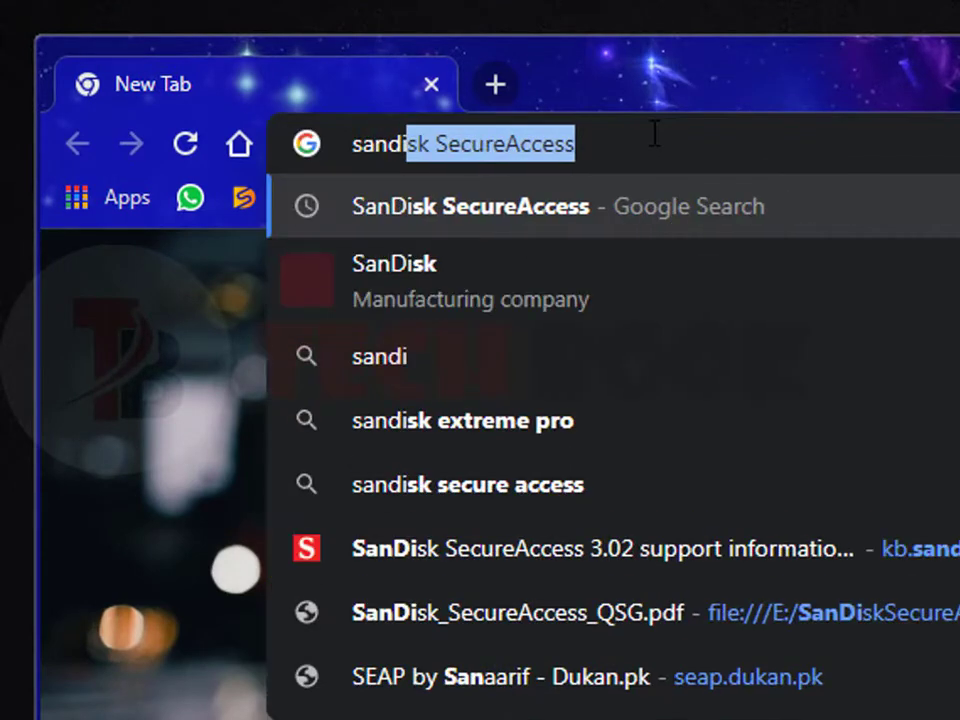
key("Right")
key("Return")
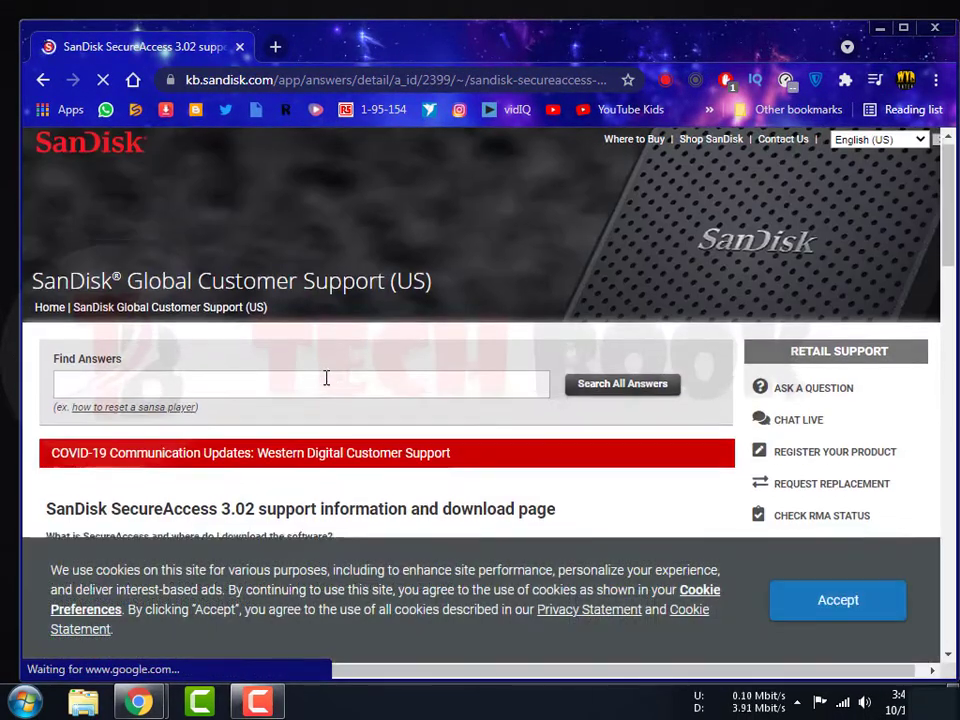
scroll(326, 377, "down", 7)
scroll(340, 388, "down", 3)
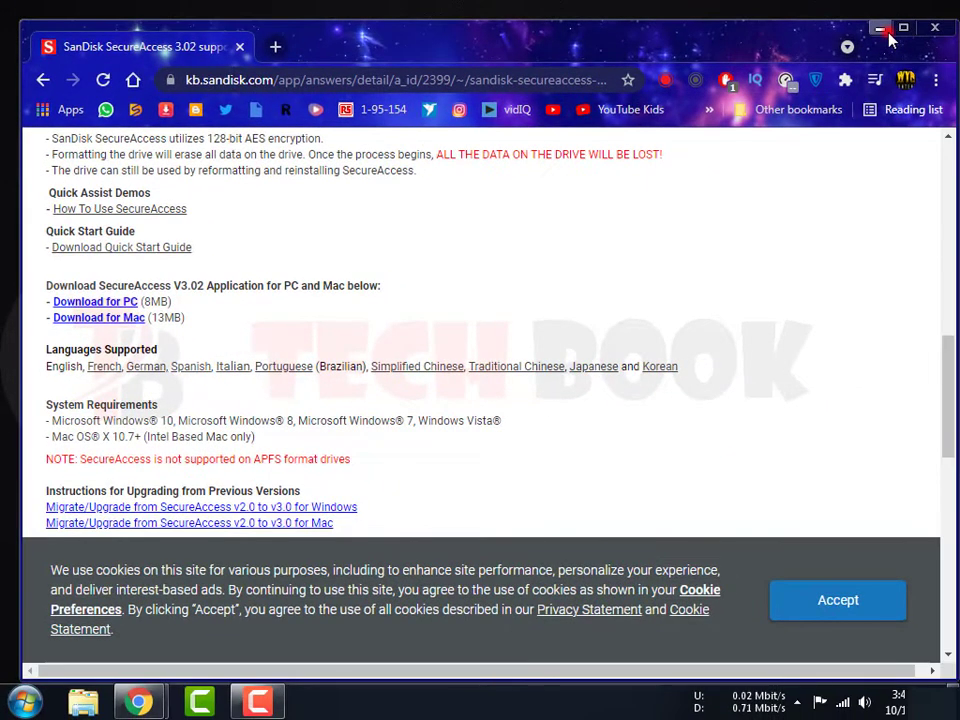
left_click(886, 31)
Step: Try to run the SanDiskSecureAccessV3_win application directly from the desktop
left_click(166, 123)
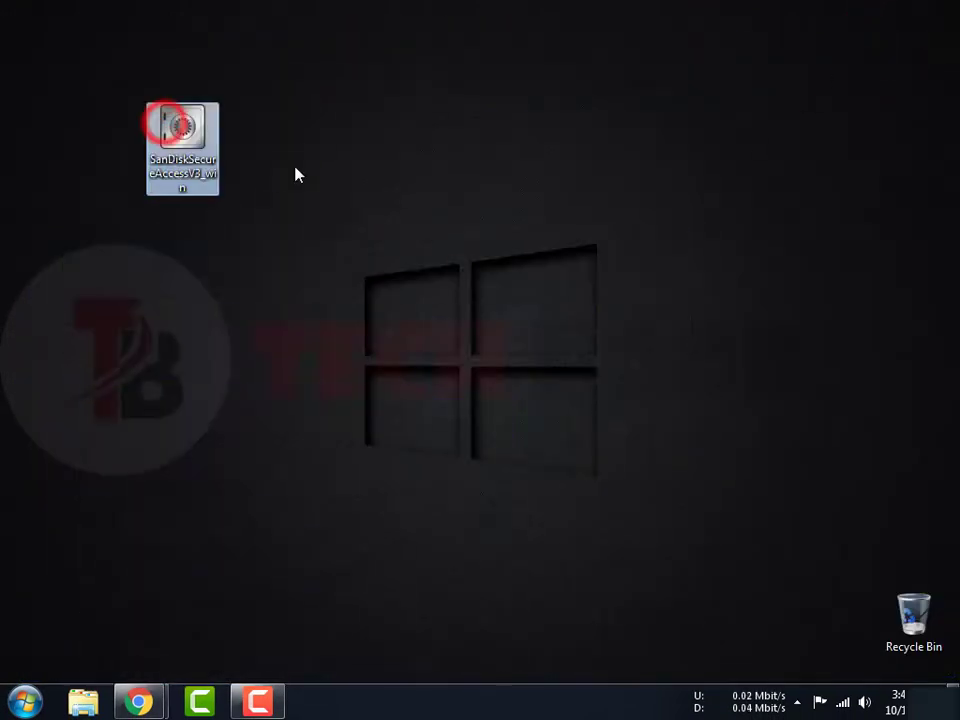
double_click(193, 143)
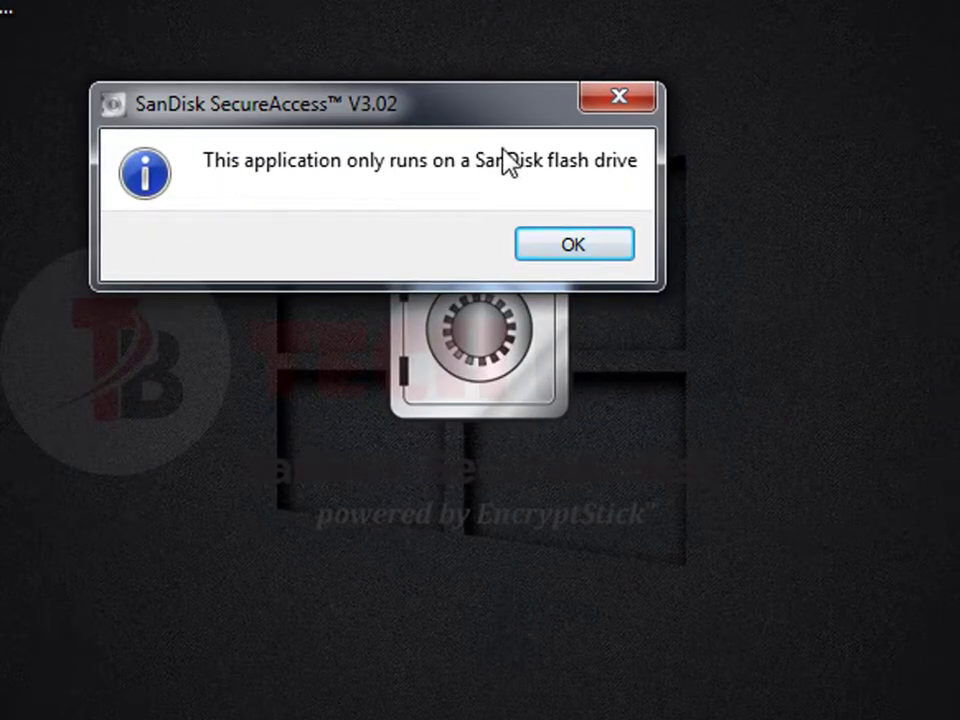
left_click(573, 244)
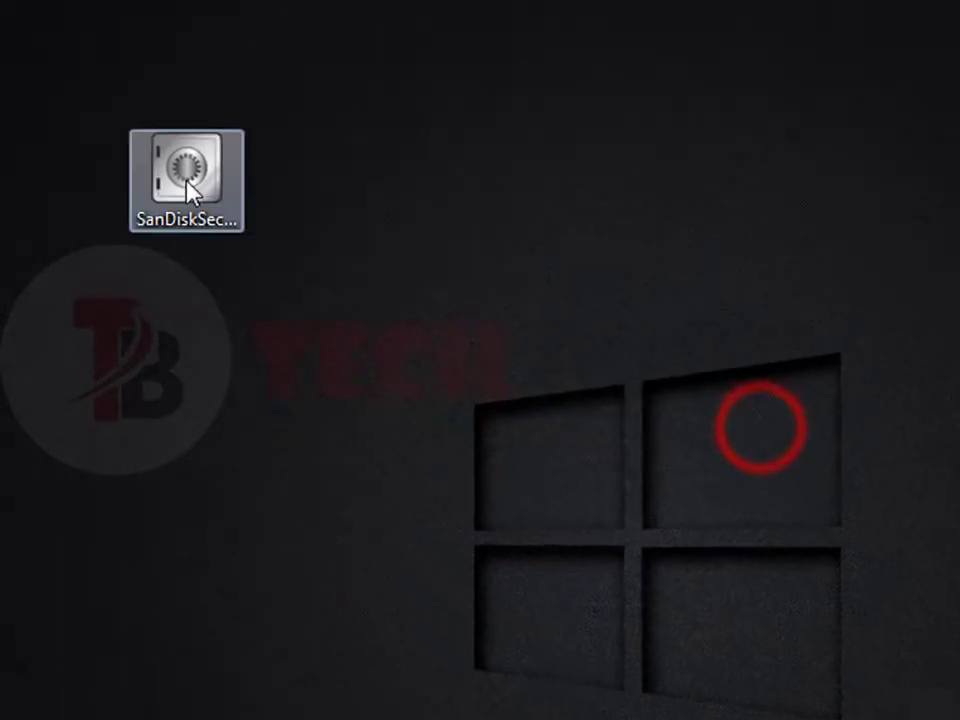
Step: Copy SanDiskSecureAccessV3_win from the desktop onto the GSP1RMCPRXFRER_EN_DVD flash drive
right_click(189, 176)
left_click(280, 655)
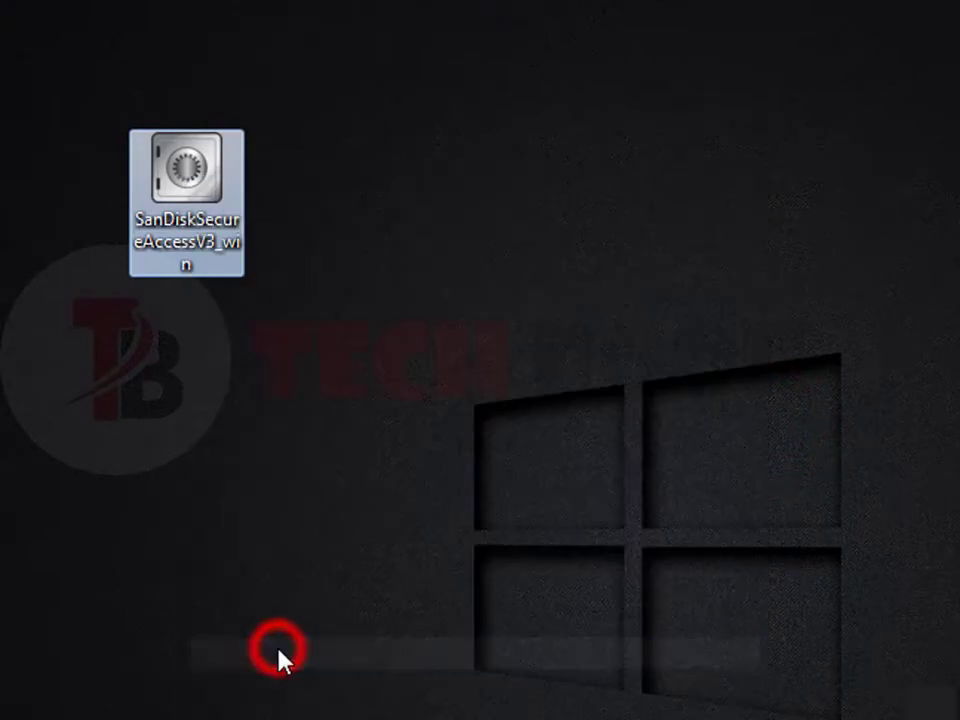
left_click(83, 700)
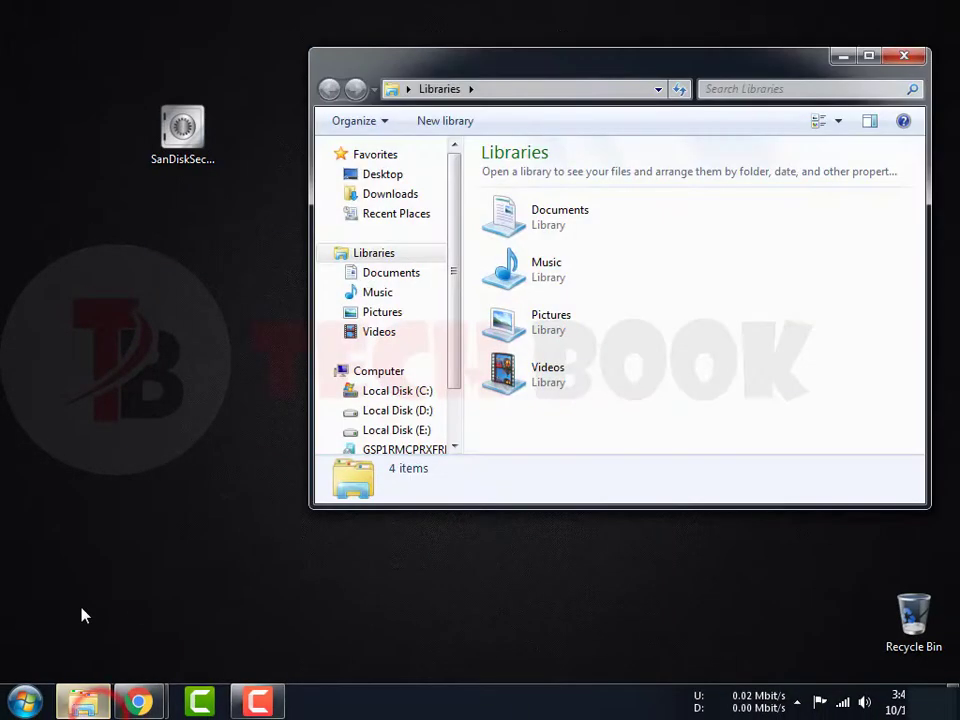
left_click(409, 451)
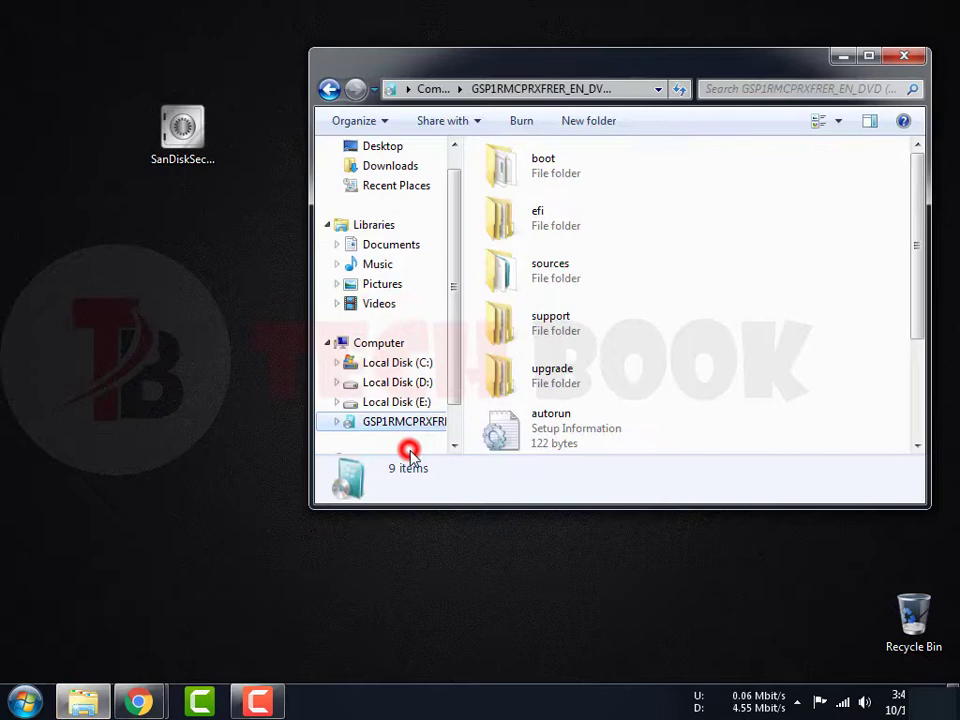
right_click(732, 273)
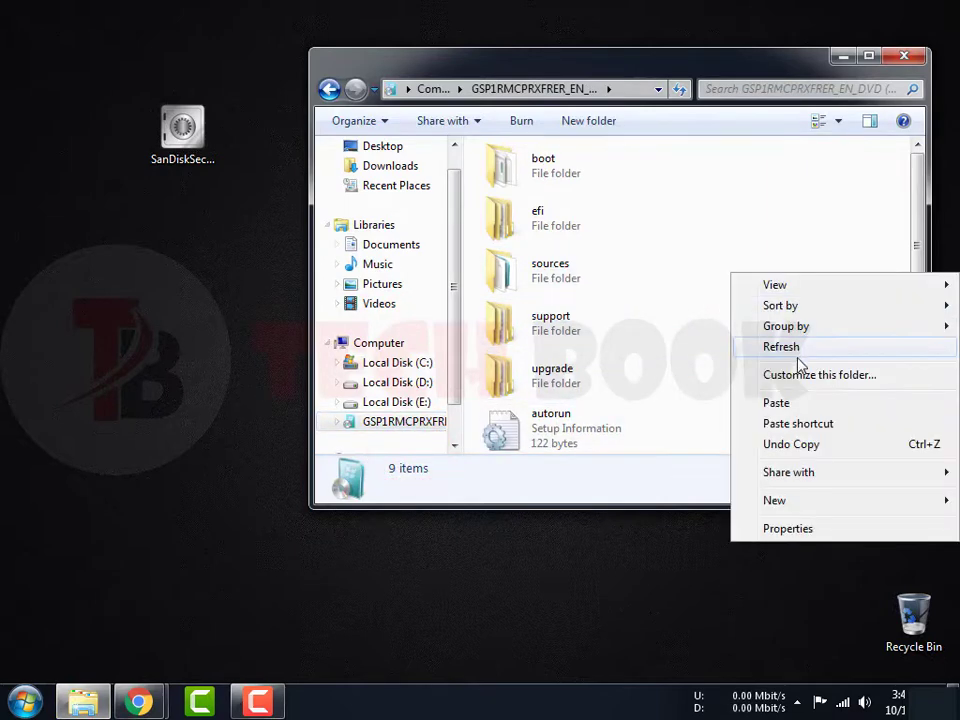
left_click(780, 404)
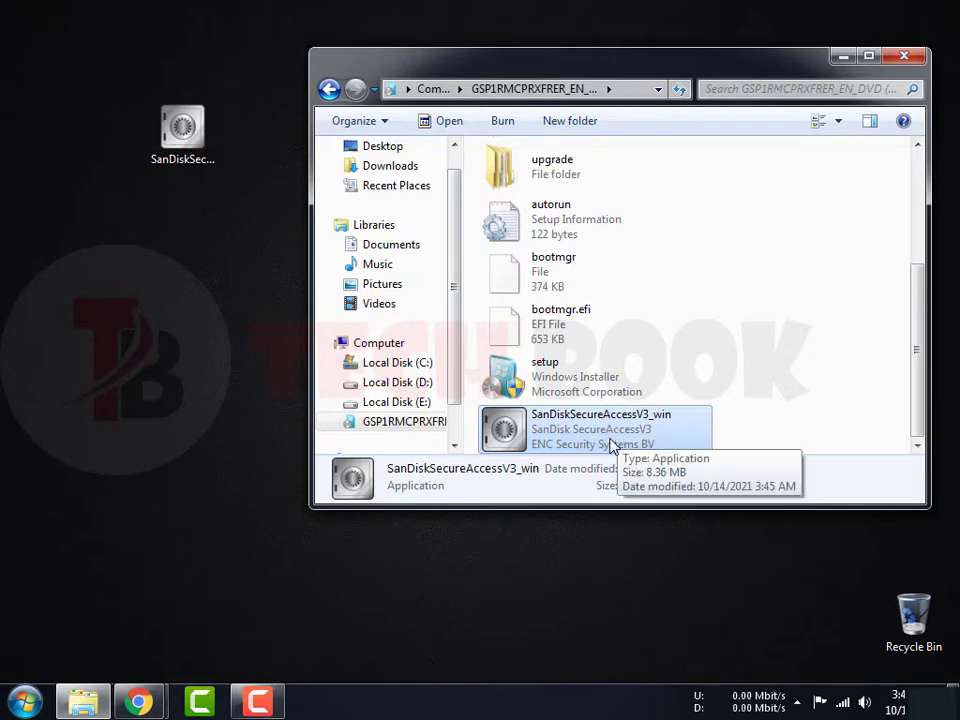
Step: Run SanDiskSecureAccessV3_win from the flash drive, proceed past the welcome page and accept the End User License Agreement
left_click(605, 422)
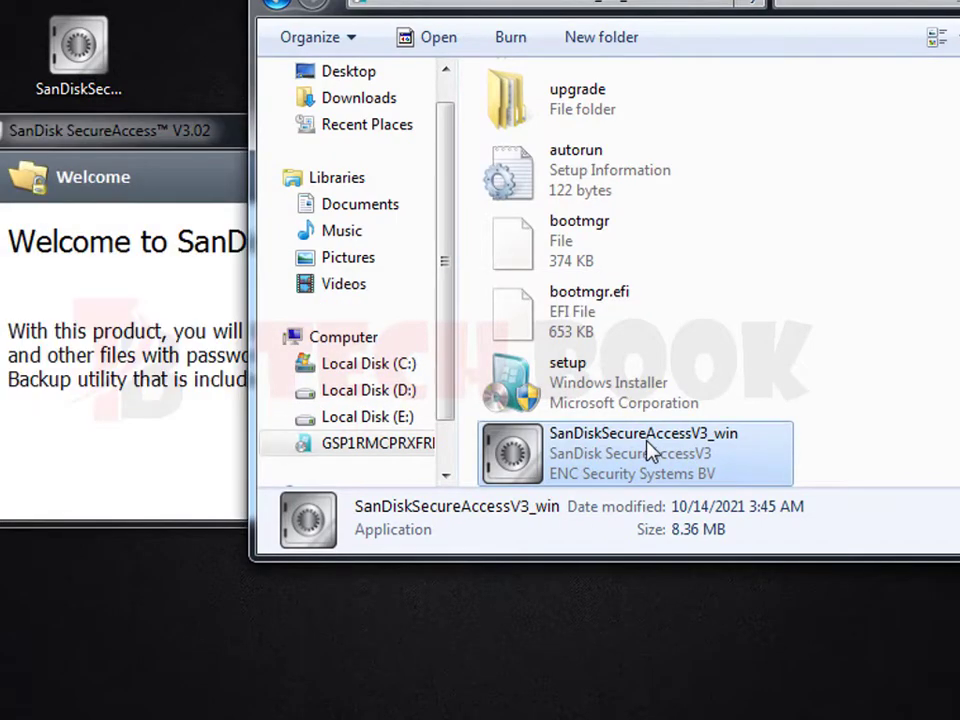
left_click(171, 399)
left_click(836, 484)
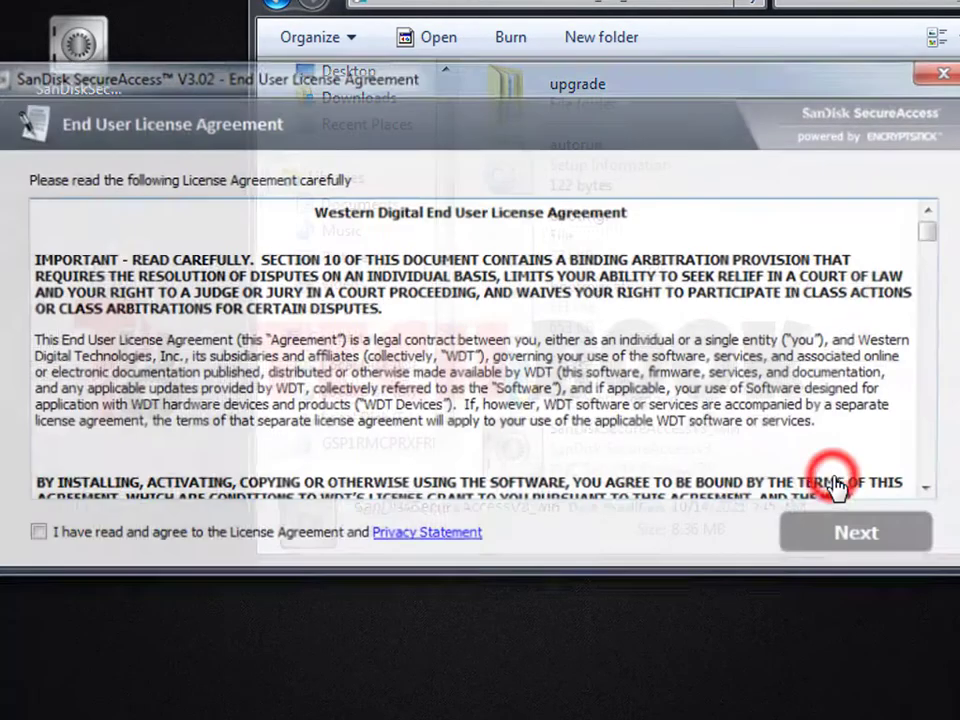
left_click(228, 540)
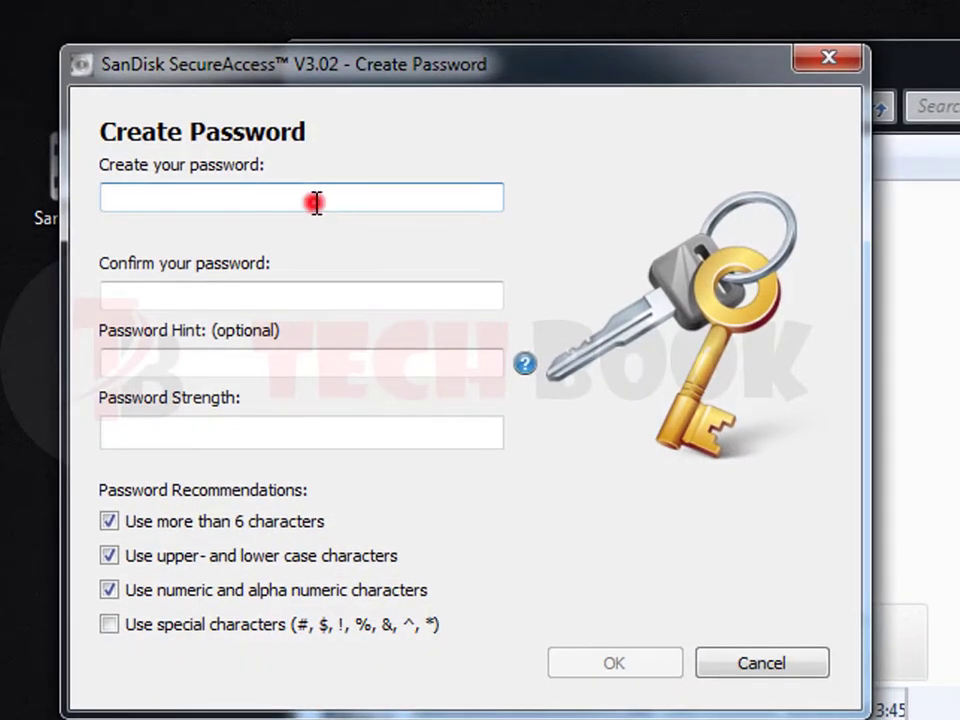
Step: Enter and confirm the new vault password, and set the password hint to CROW
left_click(316, 203)
type("a")
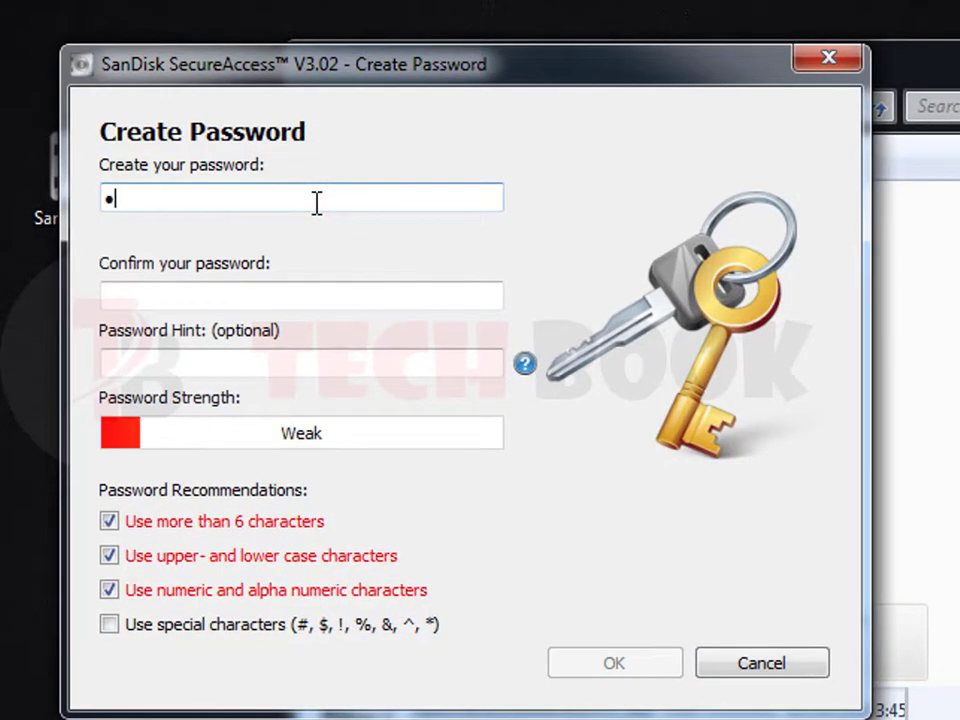
type("aaaaaa")
key("Tab")
type("aa")
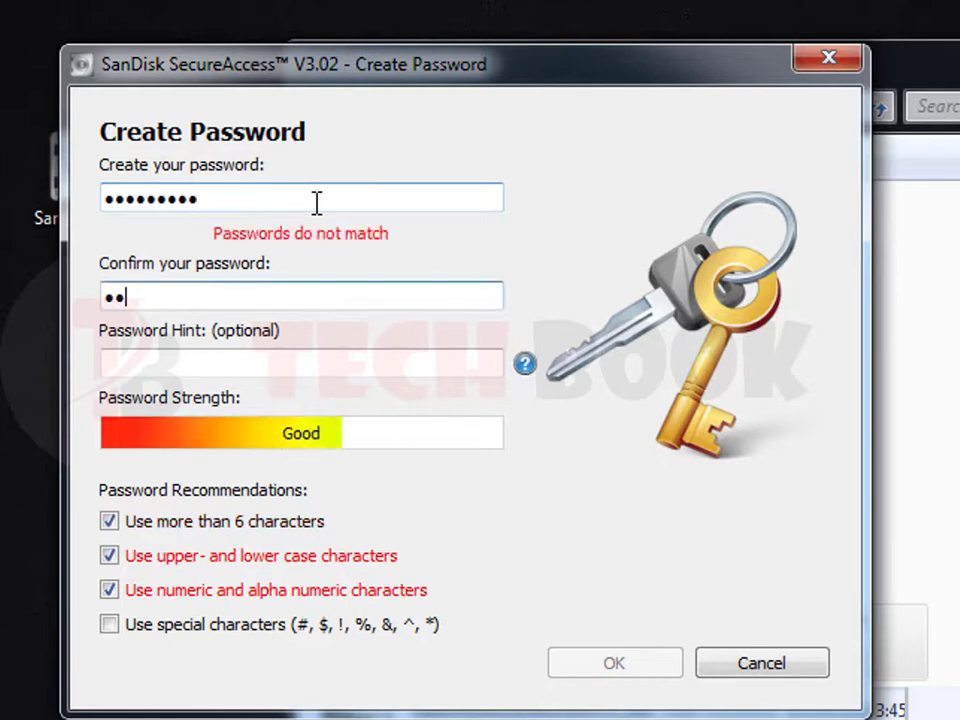
type("aaaaaaaa")
key("Tab")
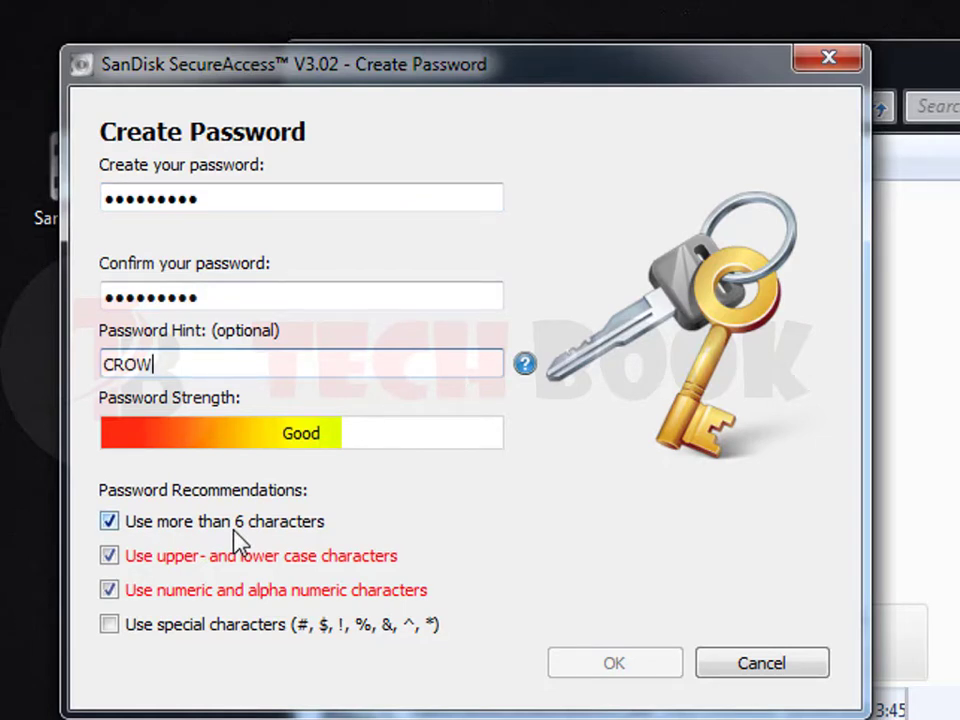
Step: Turn off the upper/lower case and numeric password recommendations, accept the password and continue past the Data Protection introduction
left_click(108, 590)
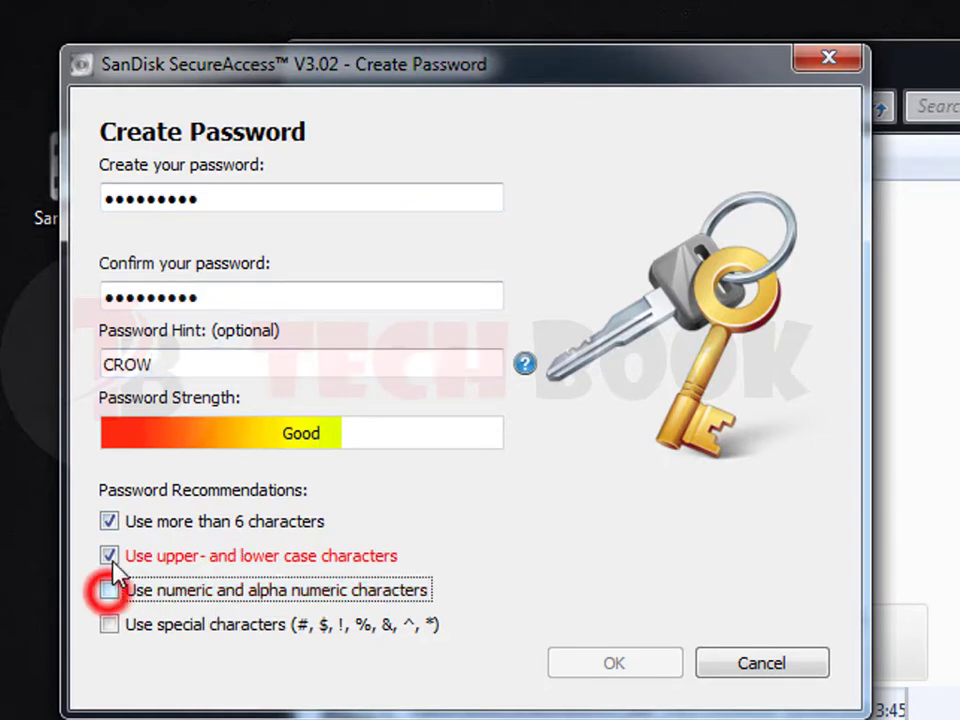
left_click(108, 555)
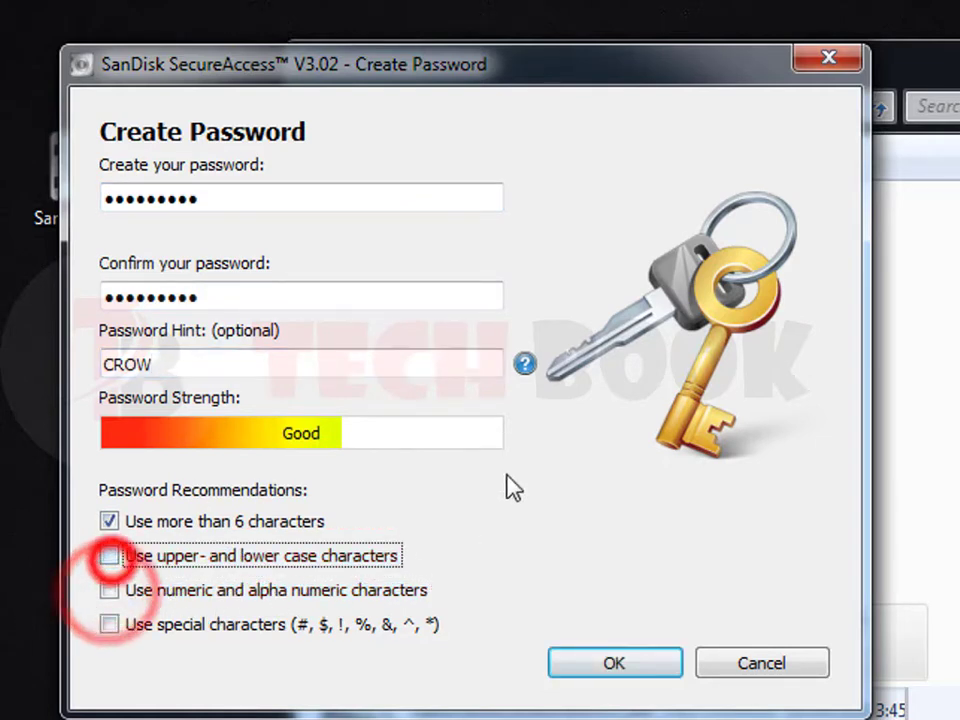
left_click(108, 555)
left_click(108, 590)
left_click(108, 624)
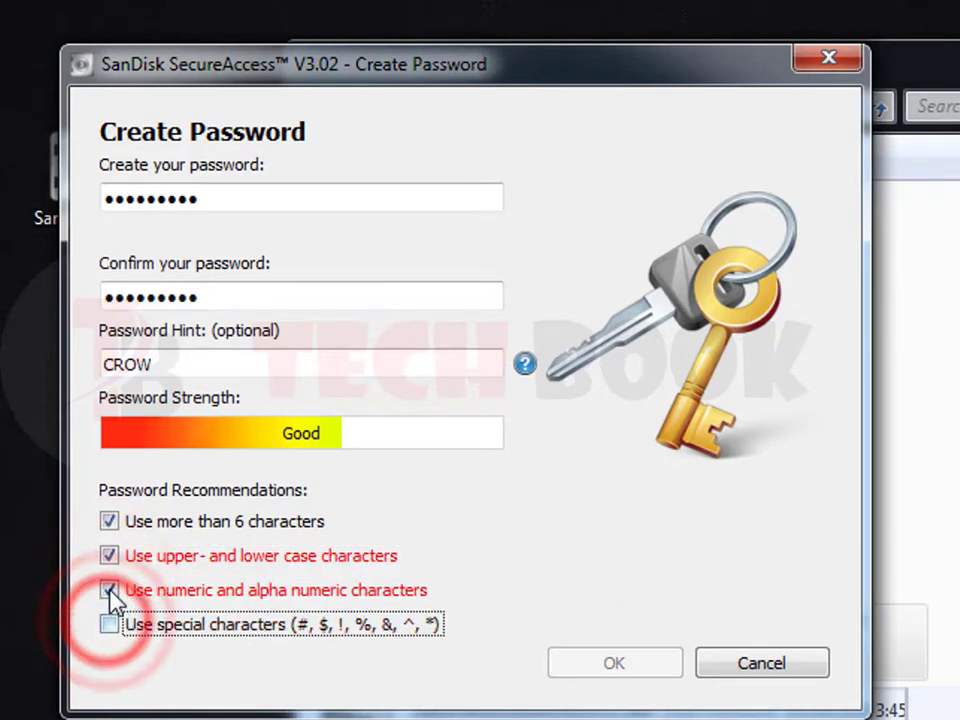
left_click(108, 590)
left_click(108, 555)
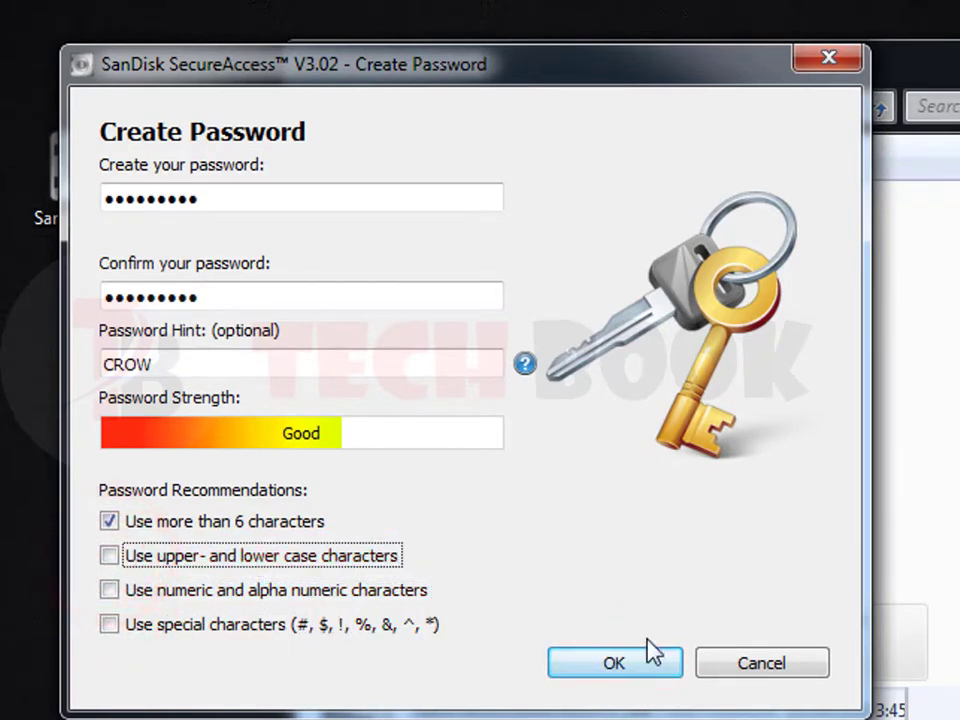
left_click(640, 665)
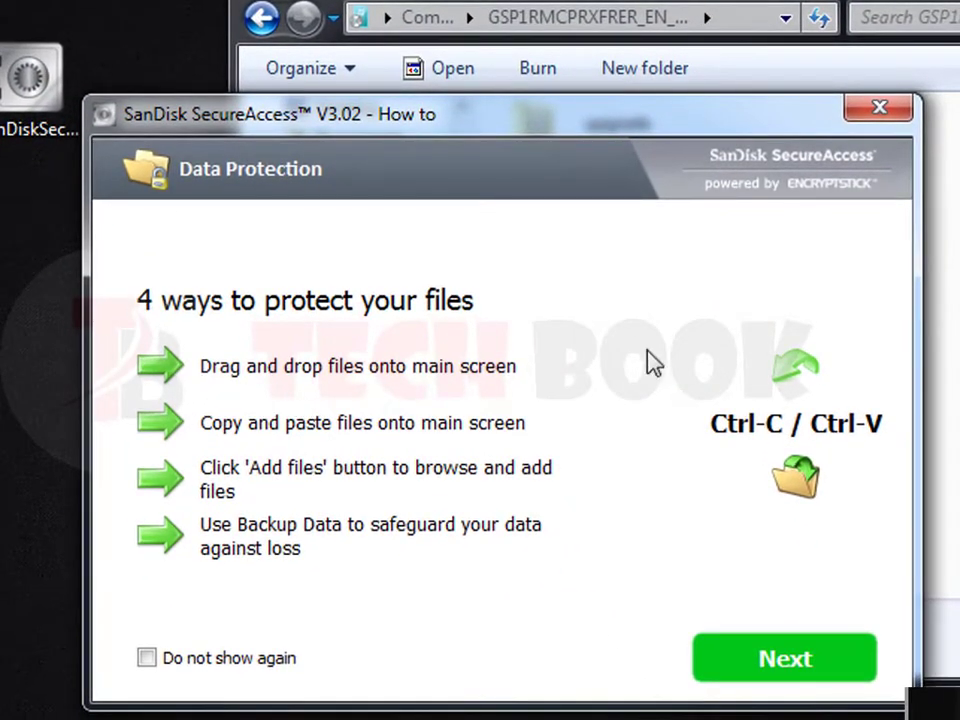
left_click(725, 660)
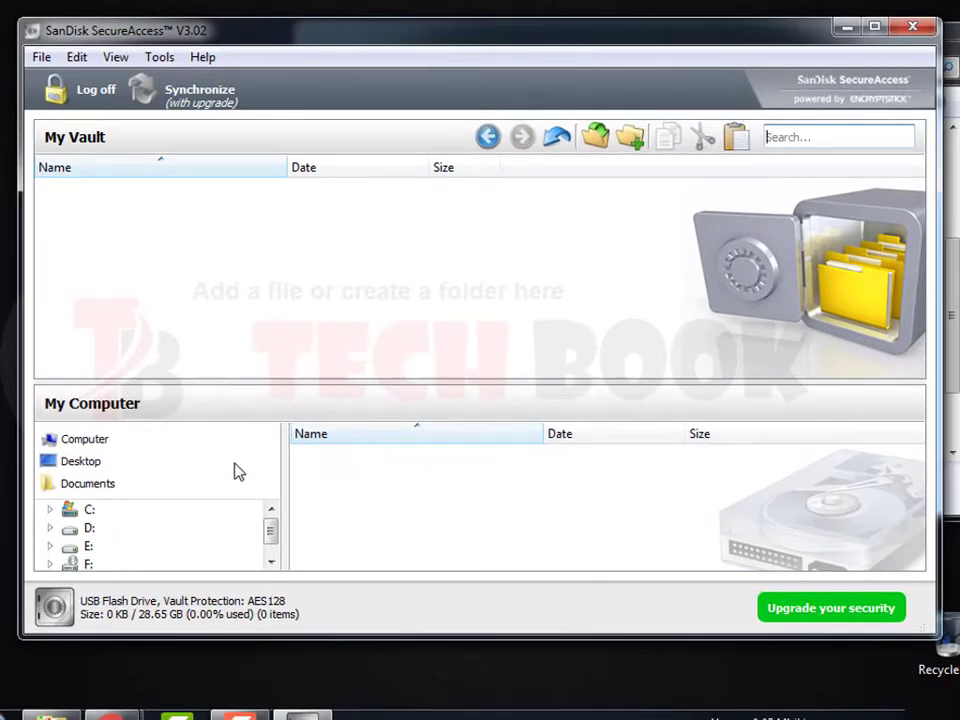
Step: Browse the C: drive's user folders under My Computer, including Desktop and Pictures, for files to protect
left_click(90, 511)
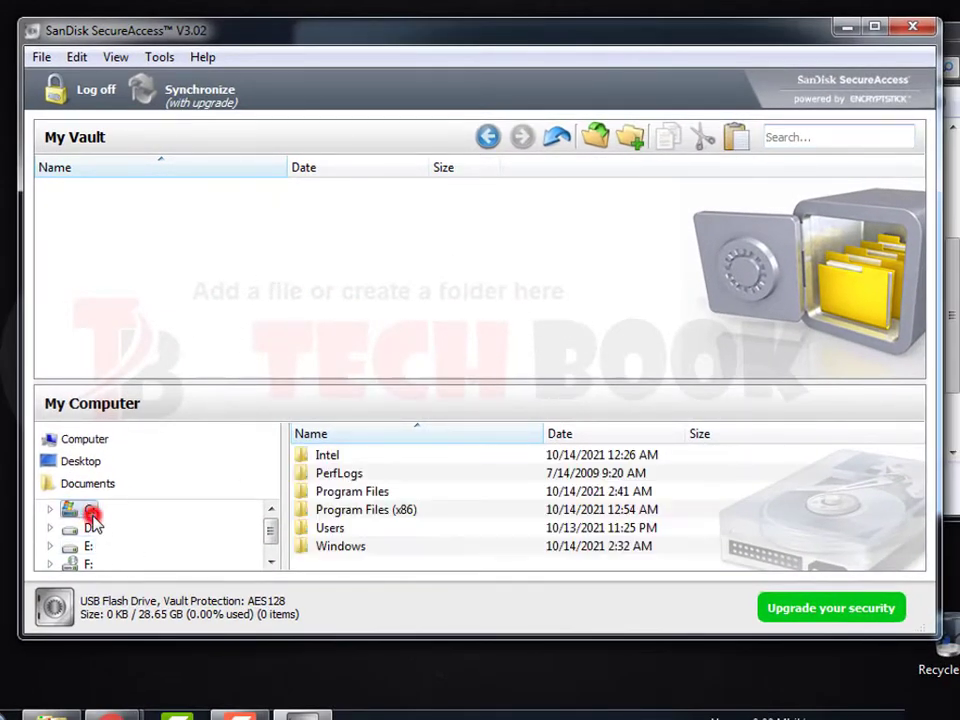
double_click(334, 524)
double_click(327, 456)
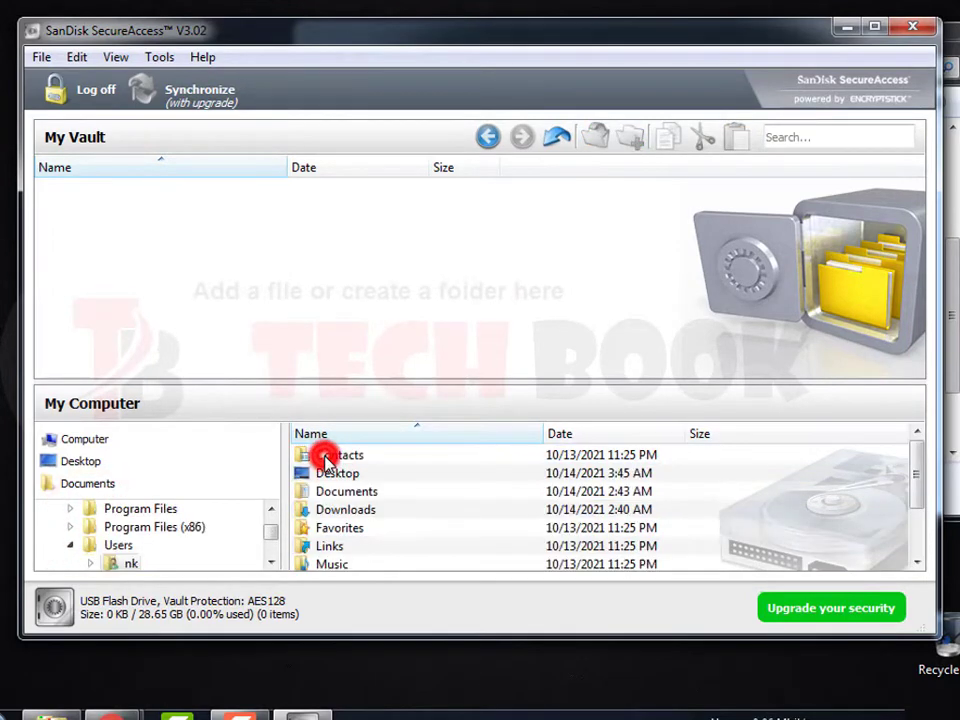
double_click(336, 473)
left_click(370, 455)
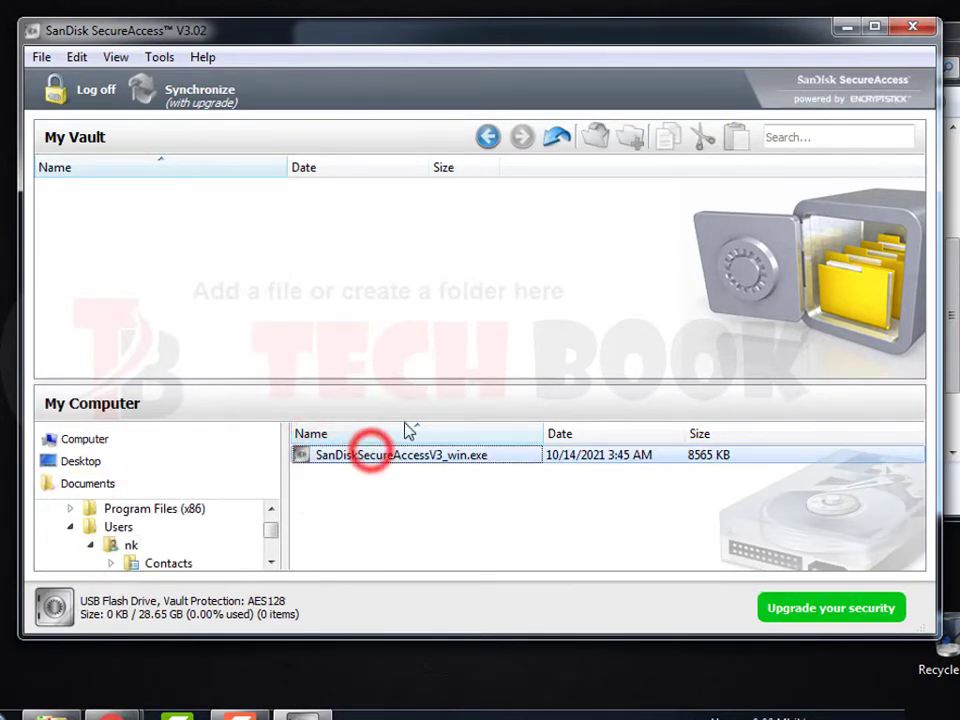
scroll(189, 527, "down", 1)
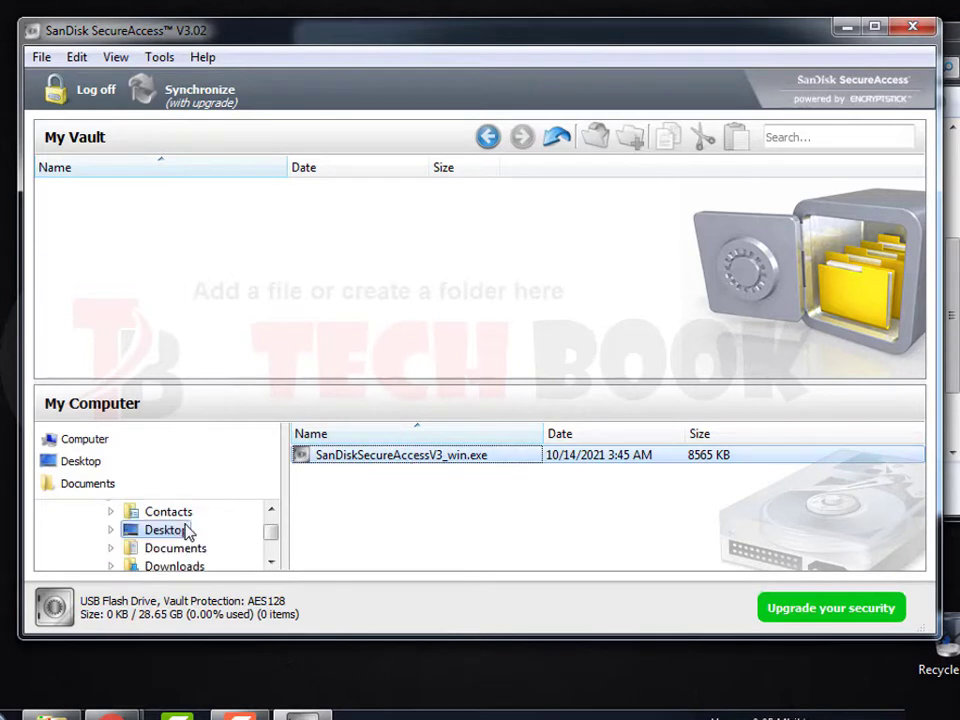
scroll(189, 530, "up", 1)
scroll(196, 533, "down", 3)
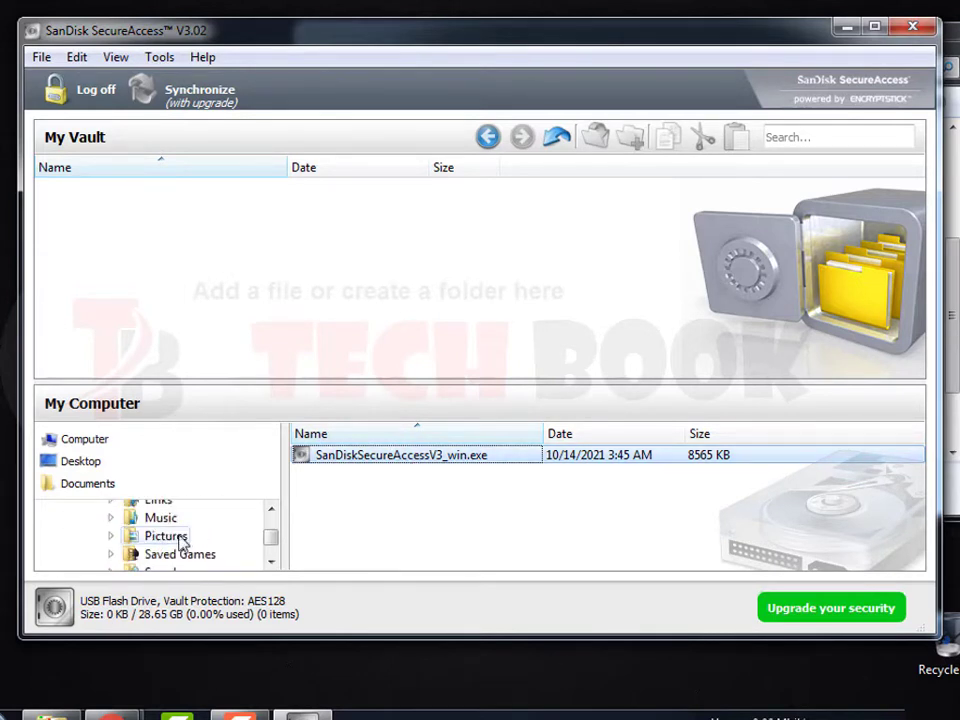
left_click(176, 538)
scroll(178, 542, "down", 5)
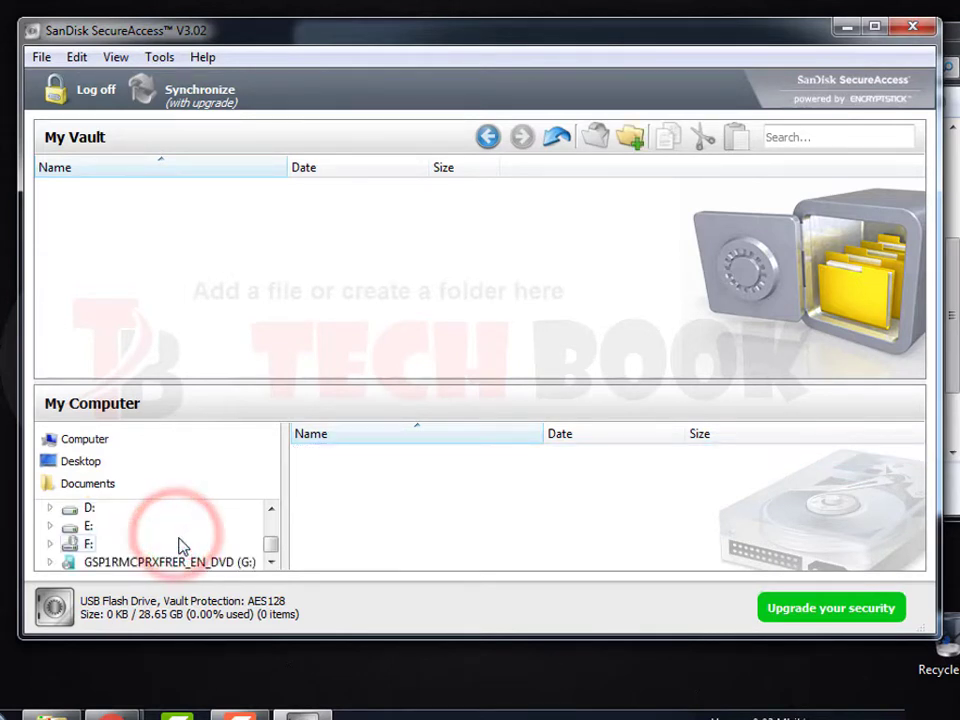
Step: Open the folder on drive E: that holds the Database1.accdb and Database2.accdb files
left_click(88, 527)
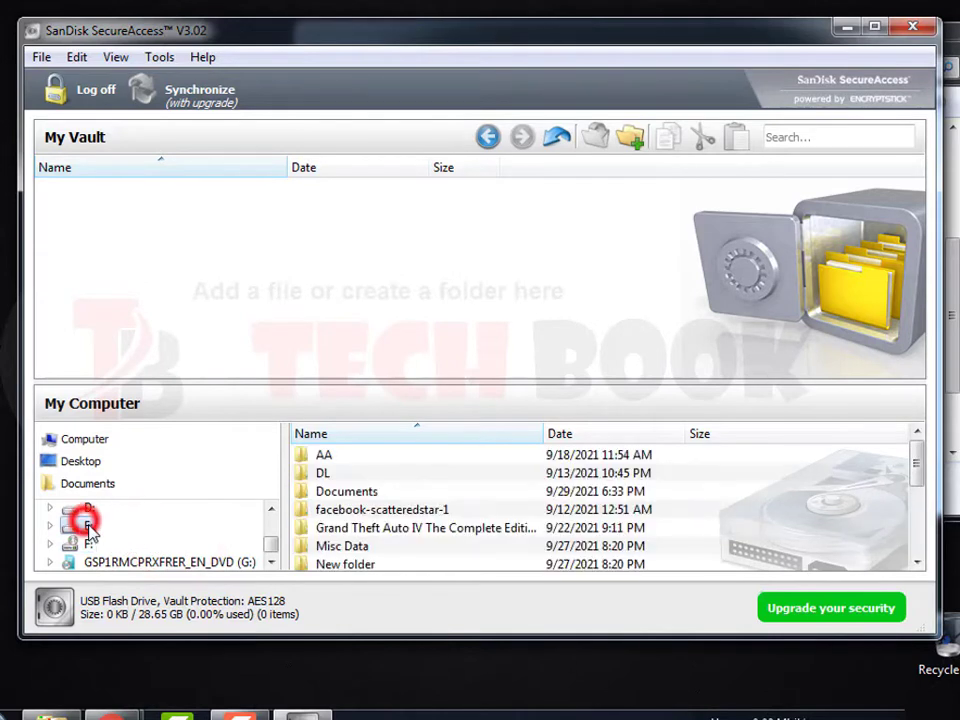
left_click(372, 525)
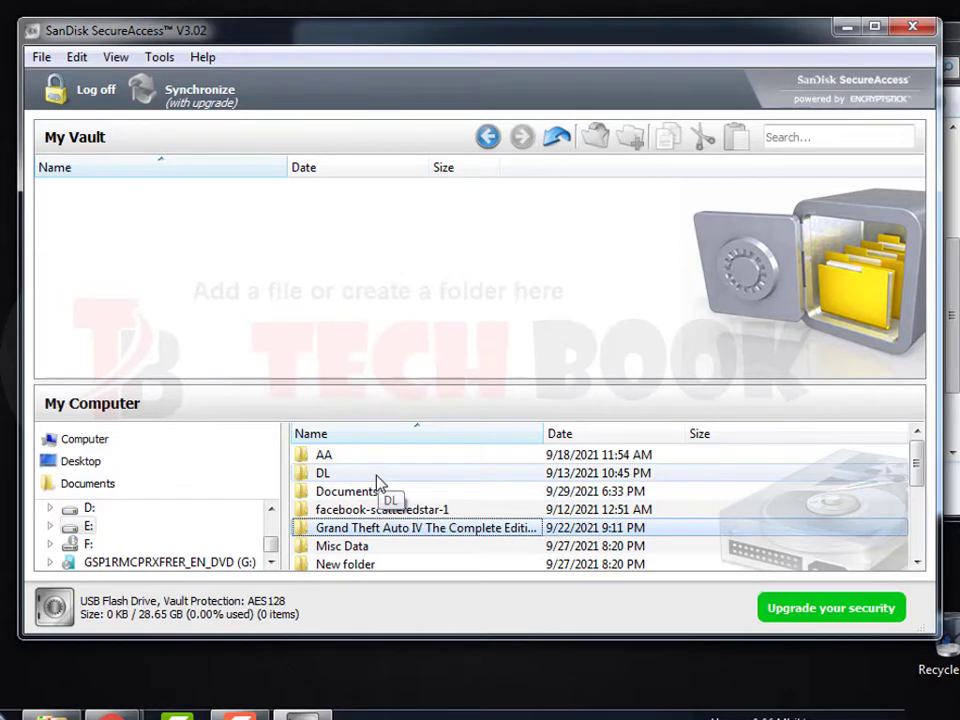
scroll(380, 490, "down", 2)
double_click(388, 482)
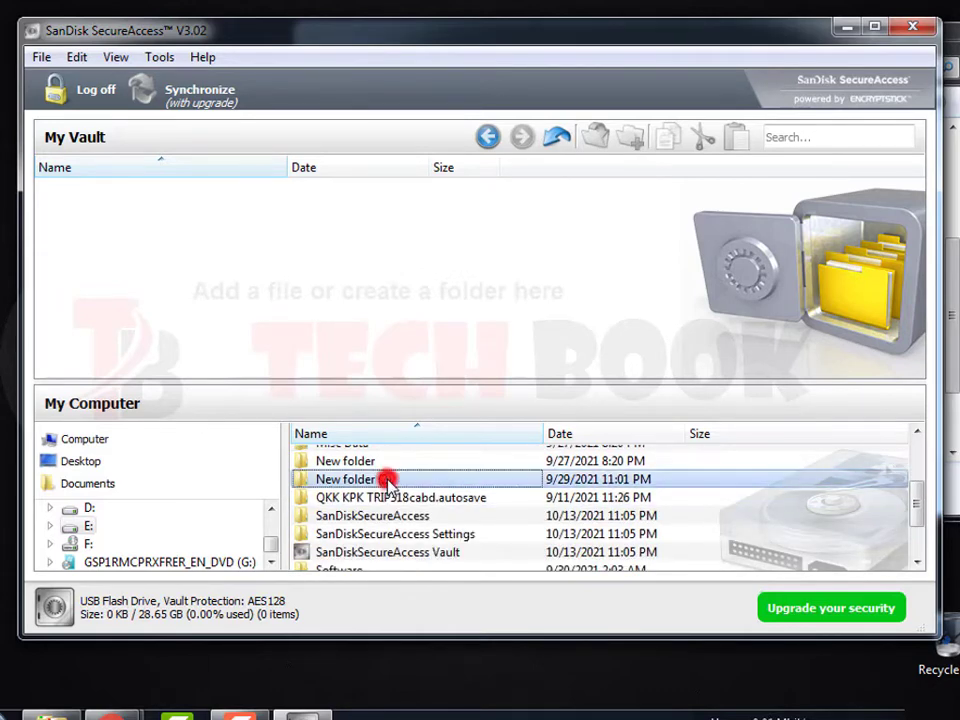
left_click(365, 516)
scroll(365, 520, "up", 2)
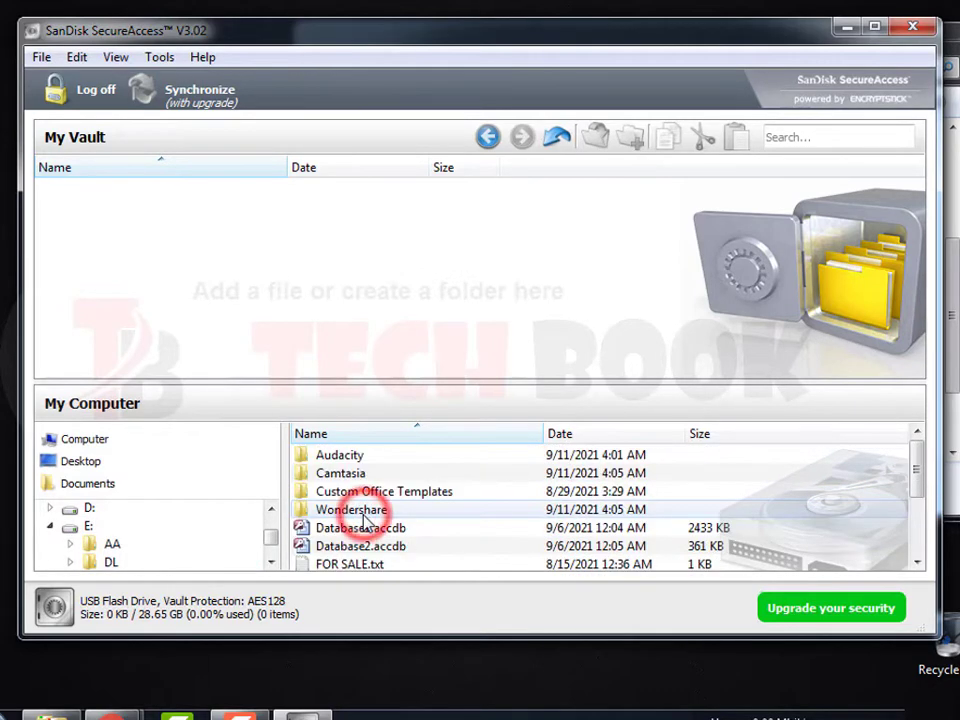
Step: Copy Database1.accdb and Database2.accdb from the drive E: folder into the vault and close SecureAccess
left_click(366, 545)
left_click(366, 528)
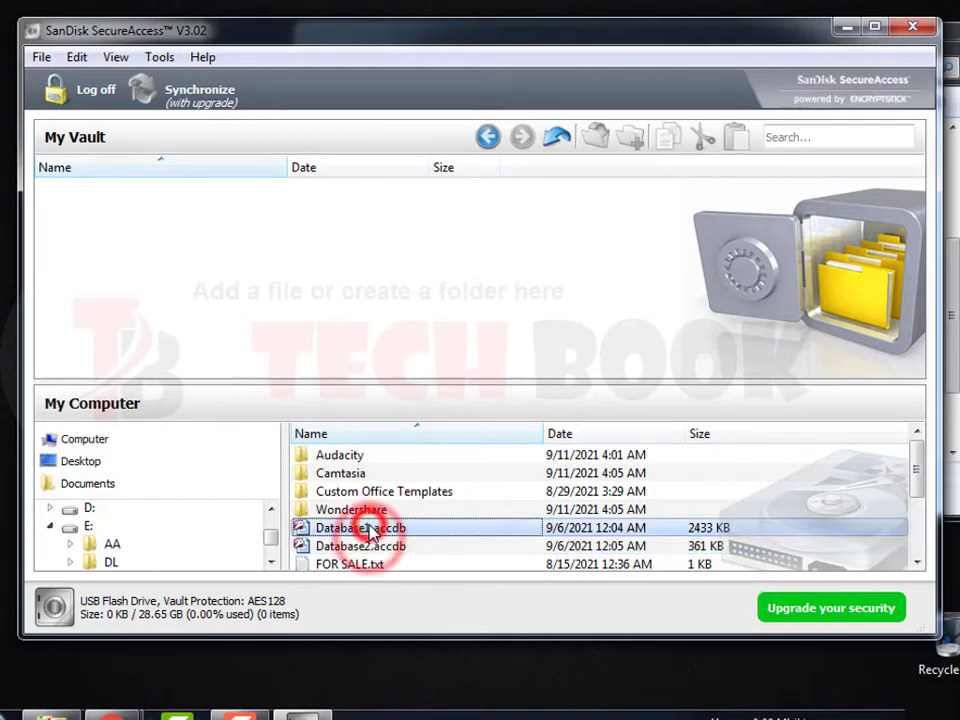
left_click(368, 545, "shift")
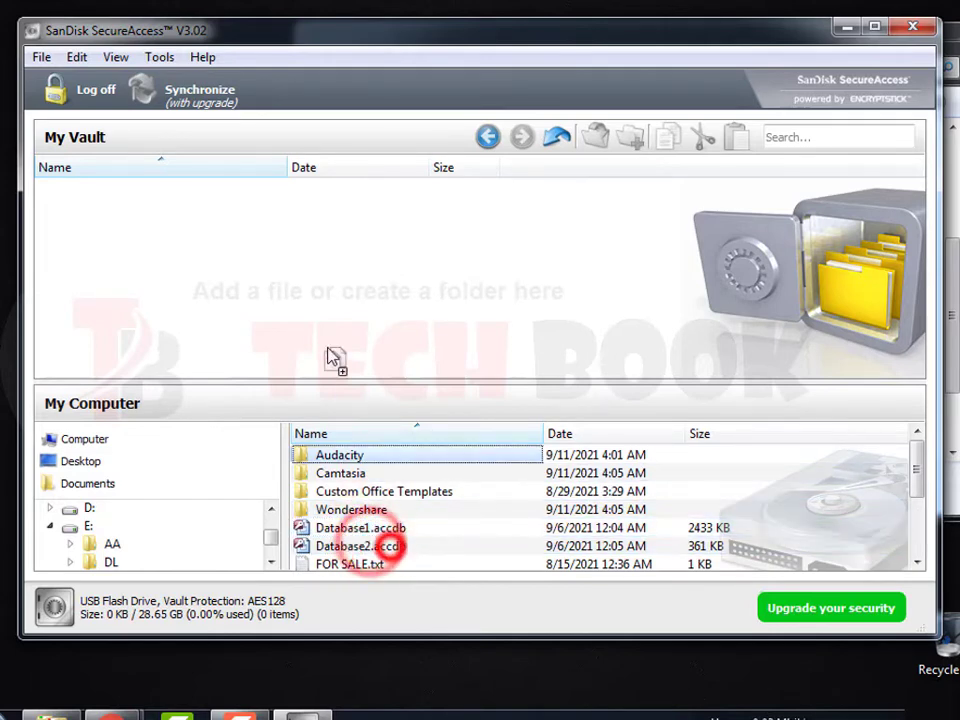
left_click_drag(388, 548, 300, 304)
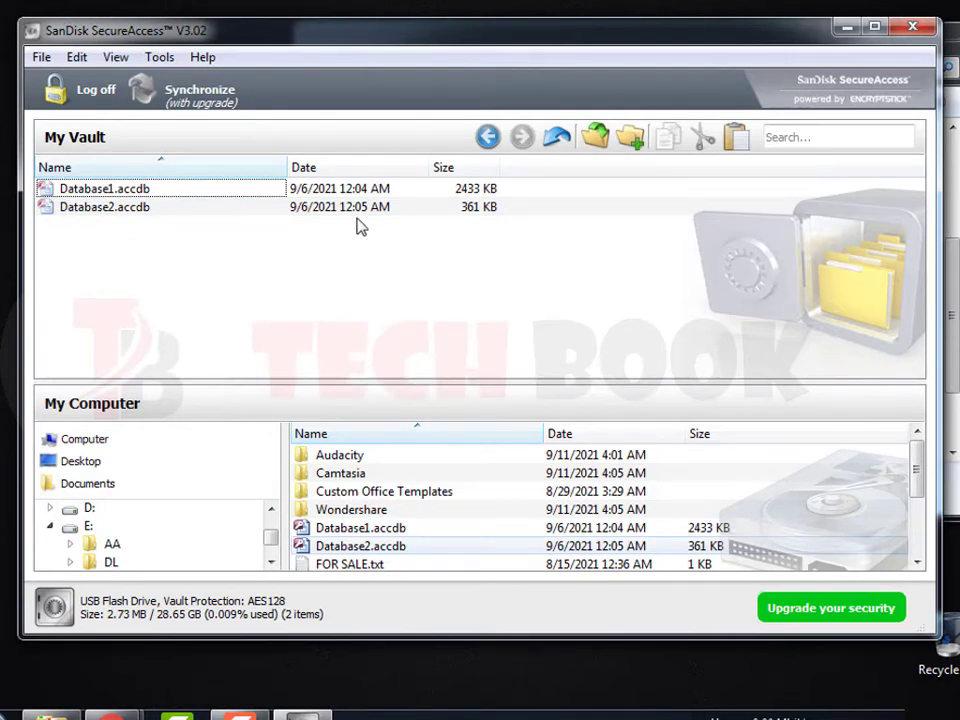
left_click(910, 27)
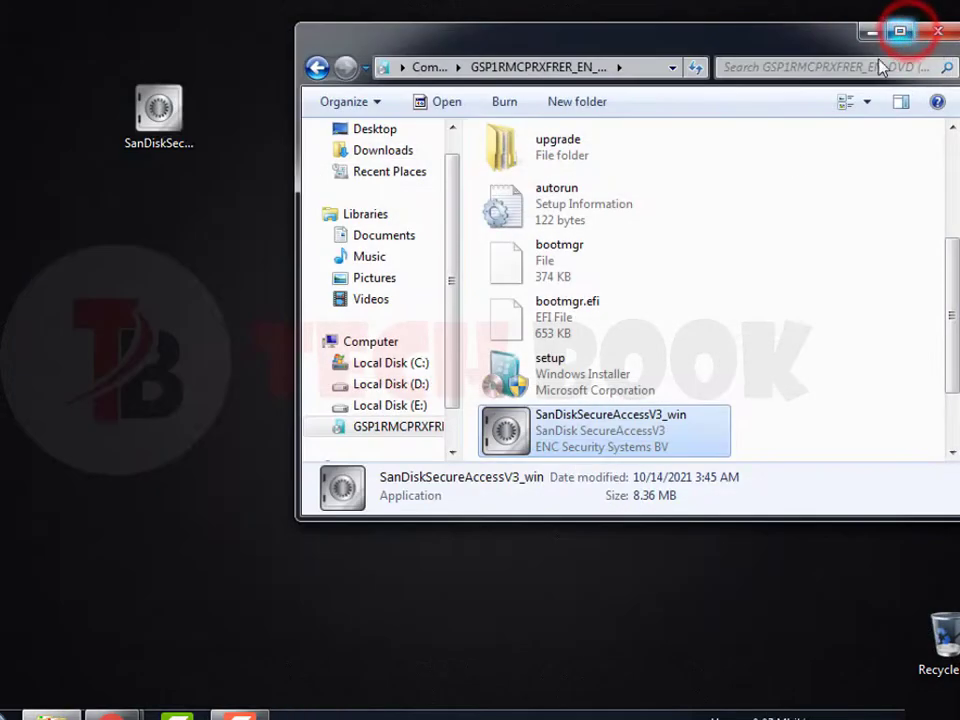
Step: Maximize the Explorer window showing flash drive G: and refresh its contents
left_click(416, 428)
left_click(900, 31)
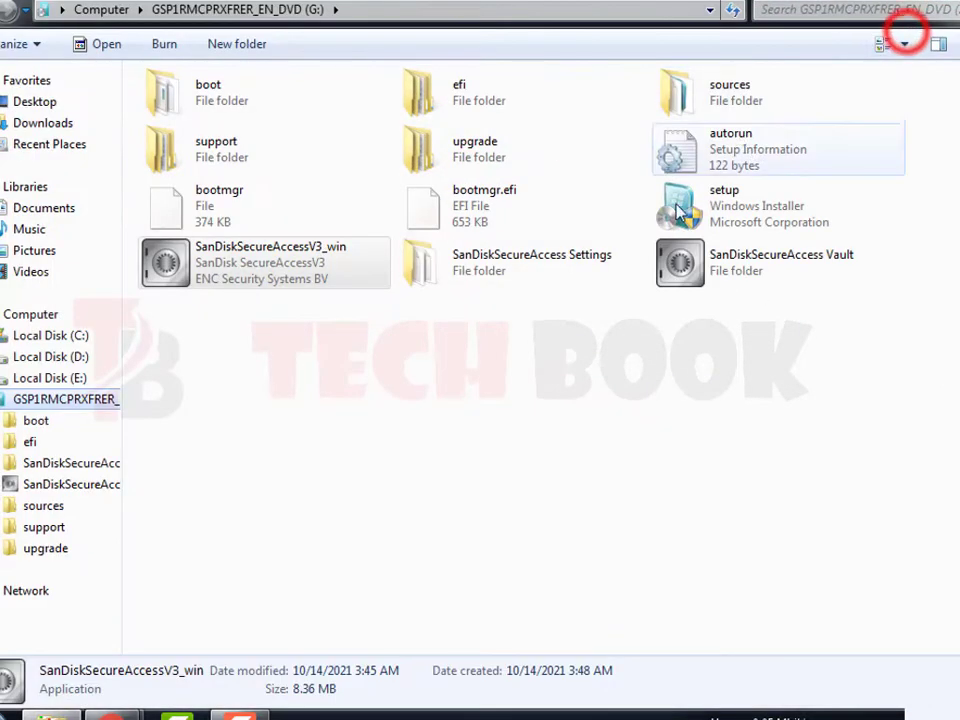
right_click(262, 347)
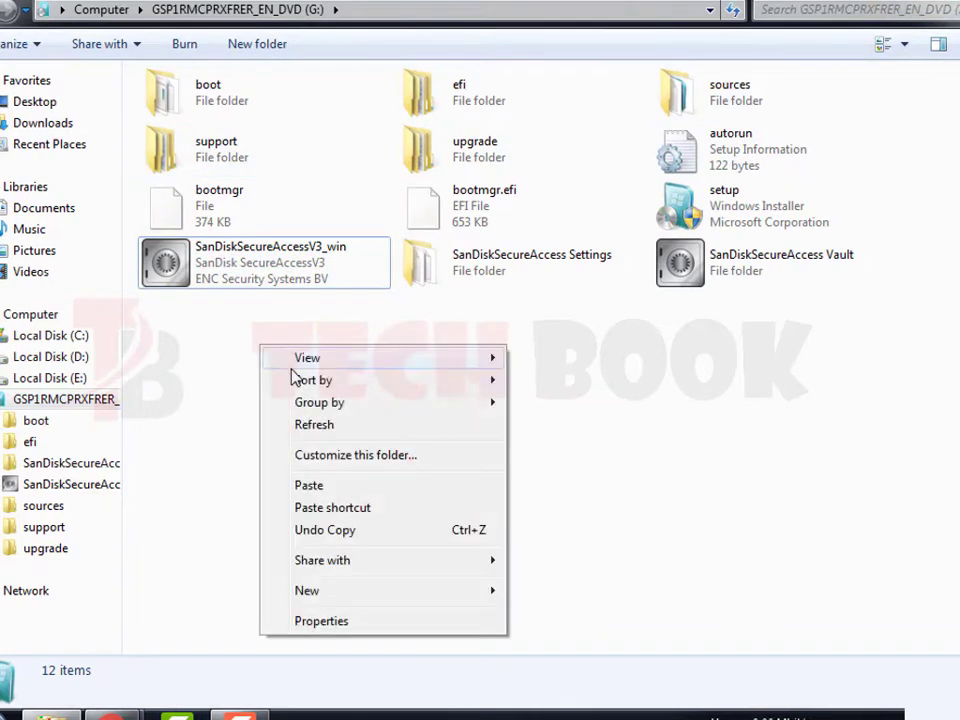
left_click(314, 425)
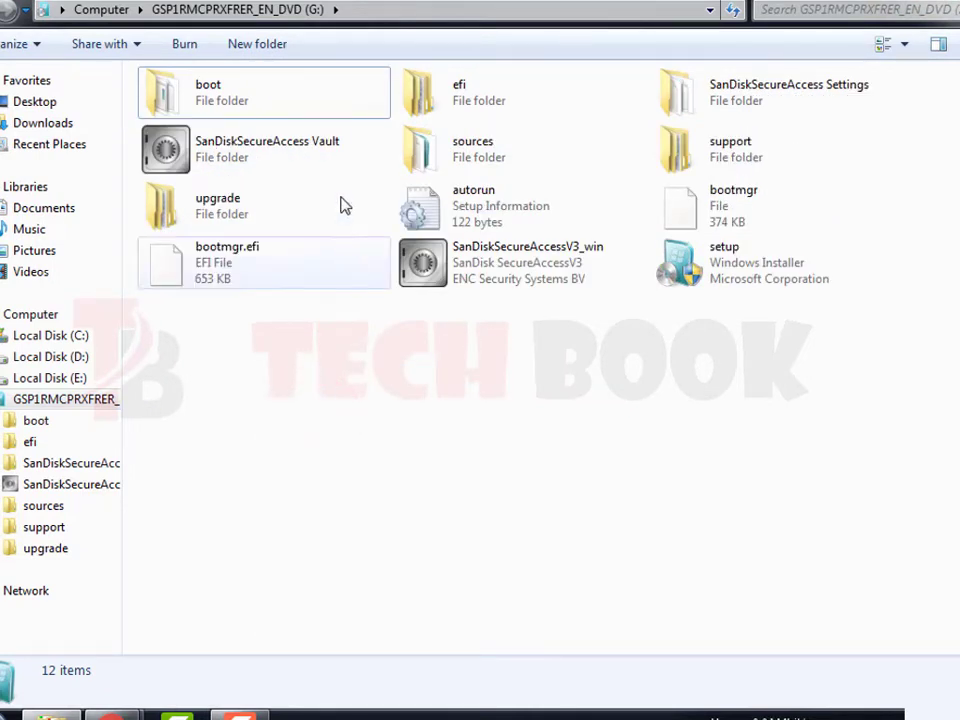
Step: Inspect the encrypted contents of the SanDiskSecureAccess Vault folder and its a7 subfolder, and return to the root of drive G:
double_click(253, 148)
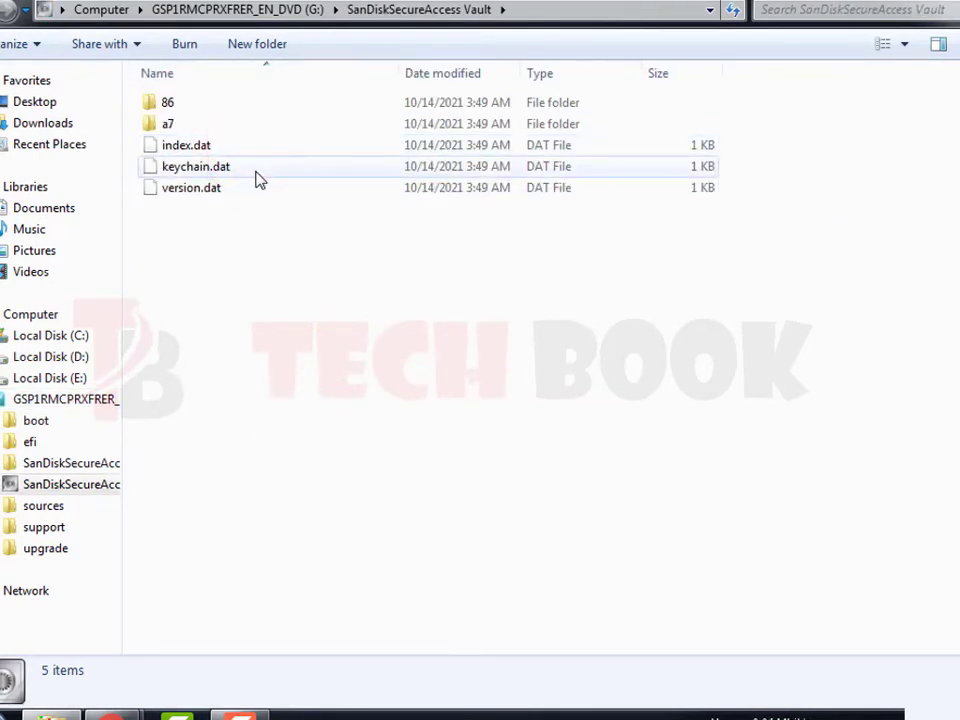
double_click(223, 124)
left_click(224, 104)
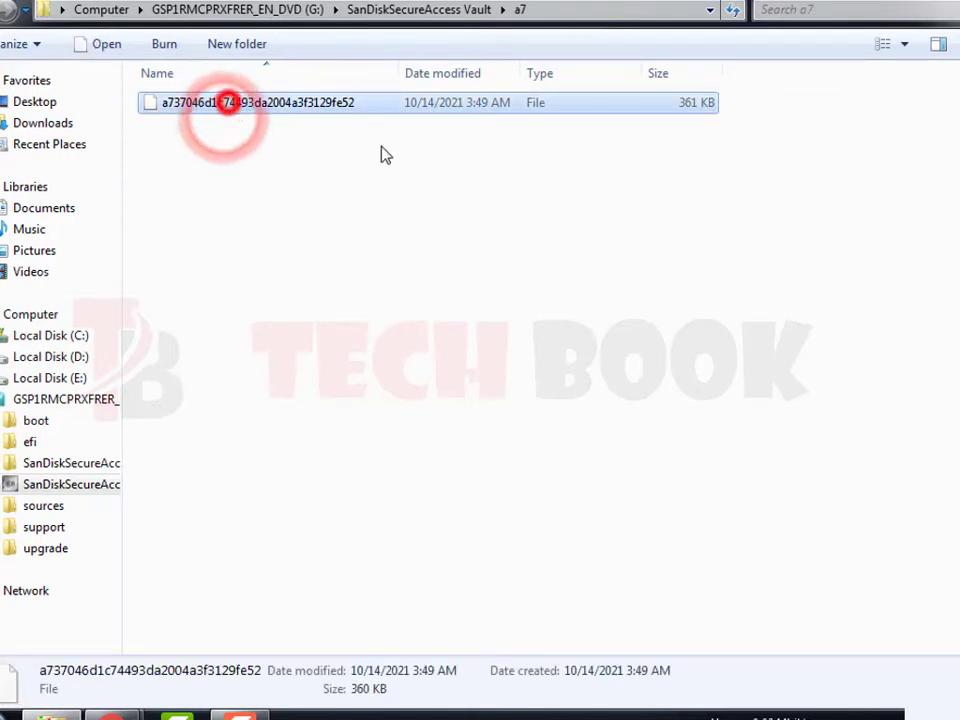
left_click(400, 12)
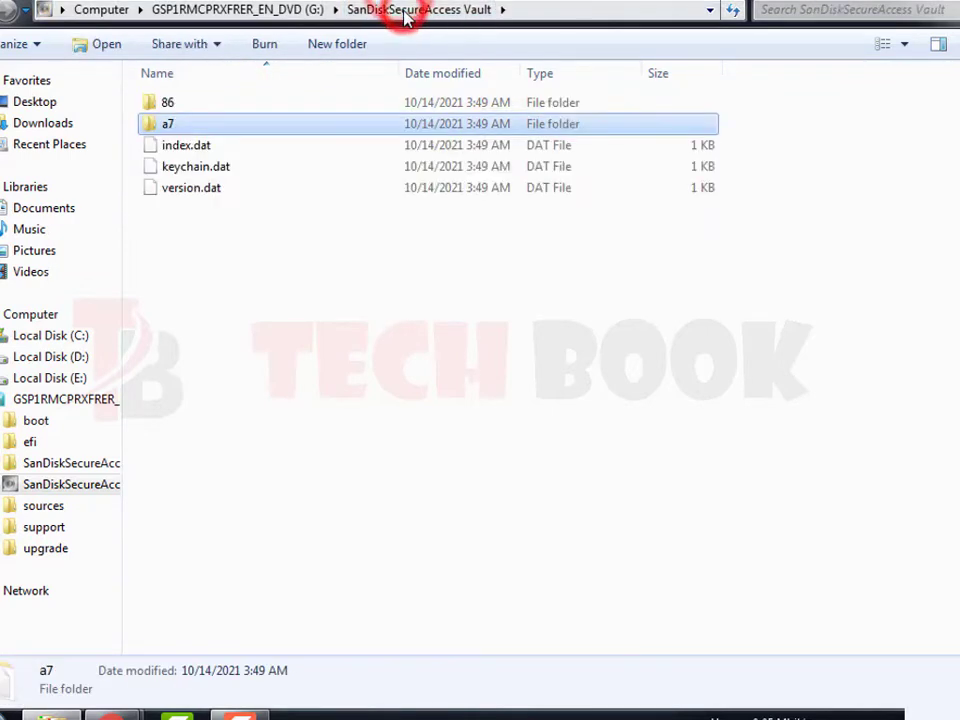
left_click(303, 9)
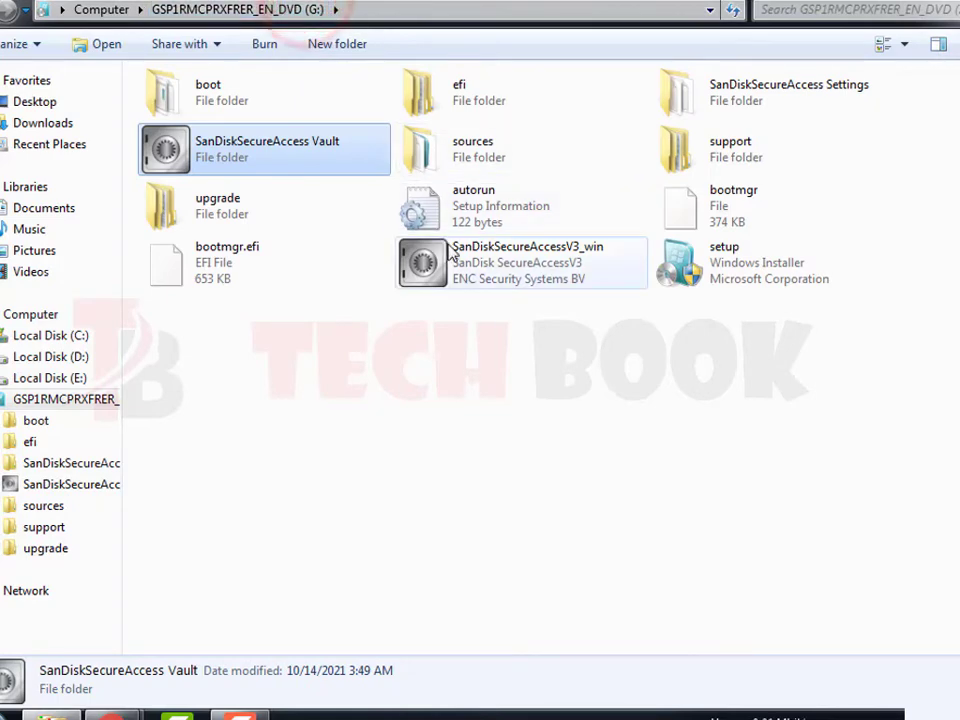
Step: Launch SanDiskSecureAccessV3_win from the flash drive, log in with the vault password and continue past the Data Protection introduction
double_click(450, 250)
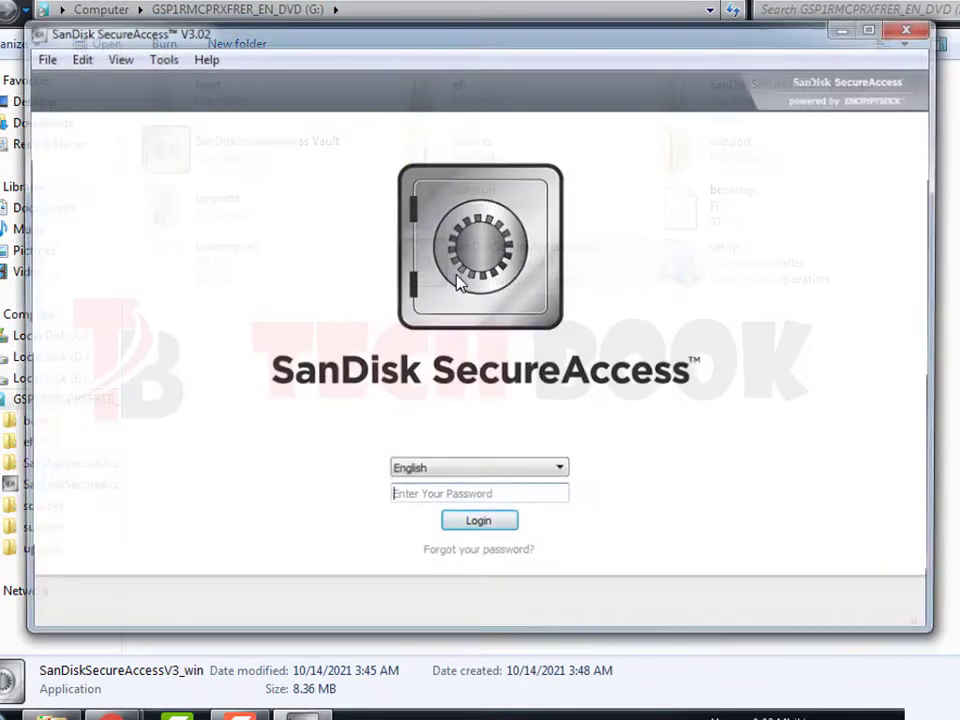
left_click(480, 525)
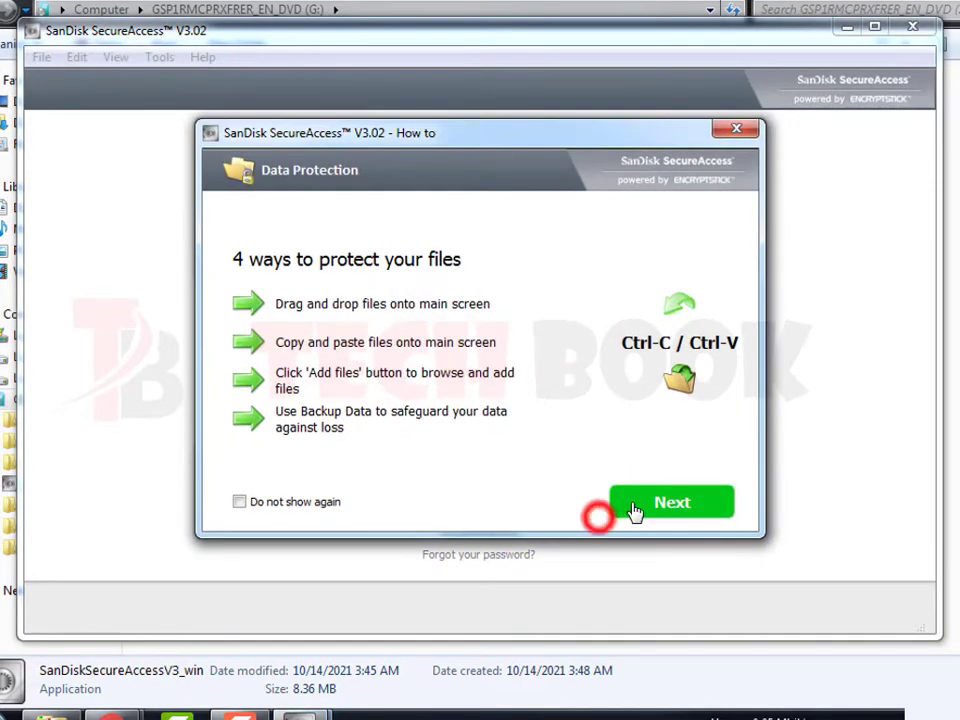
left_click(635, 510)
Step: Open Database1.accdb from inside the vault to check the protected file
left_click(113, 193)
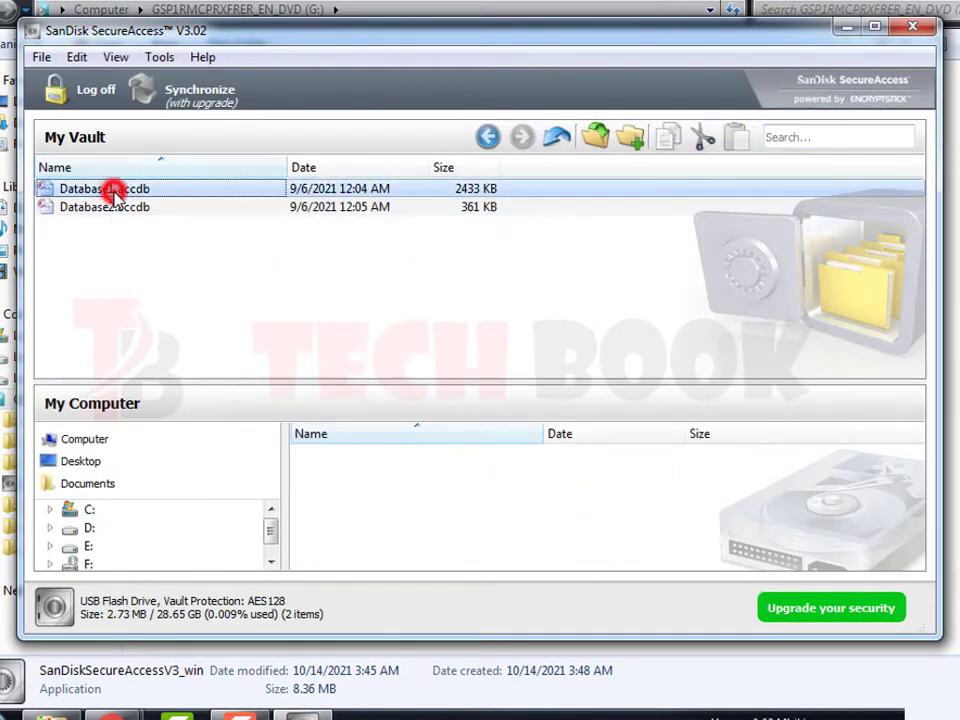
double_click(113, 193)
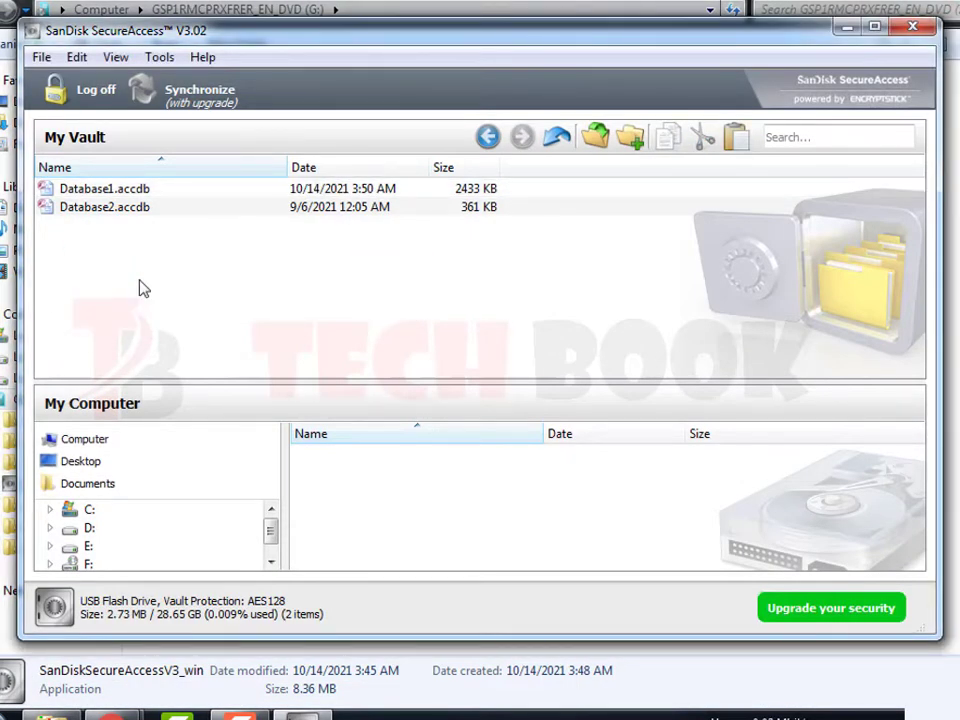
Step: Create a new folder named PERSONAL in the vault
left_click(632, 138)
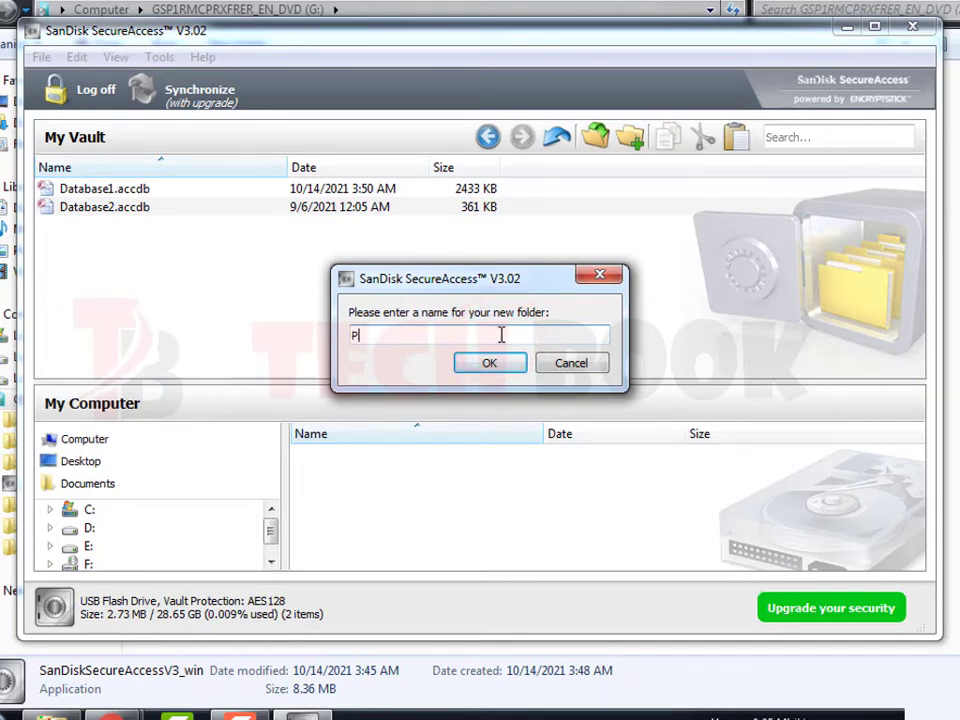
type("PERSONAL")
key("Return")
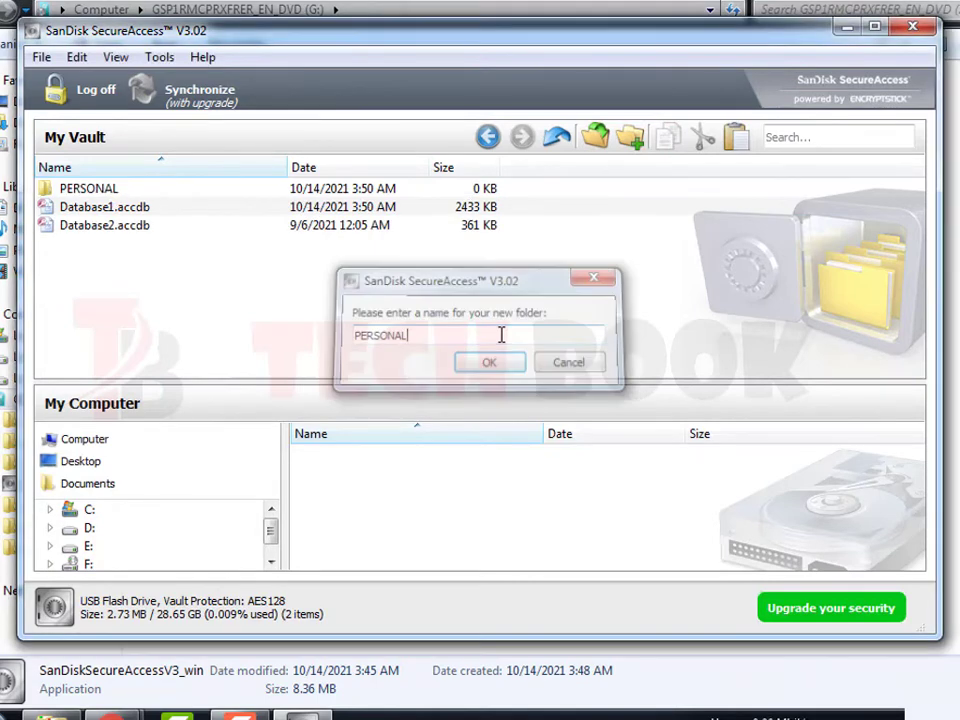
Step: Look inside the PERSONAL folder and return to the USB Flash Drive vault's file list
double_click(163, 186)
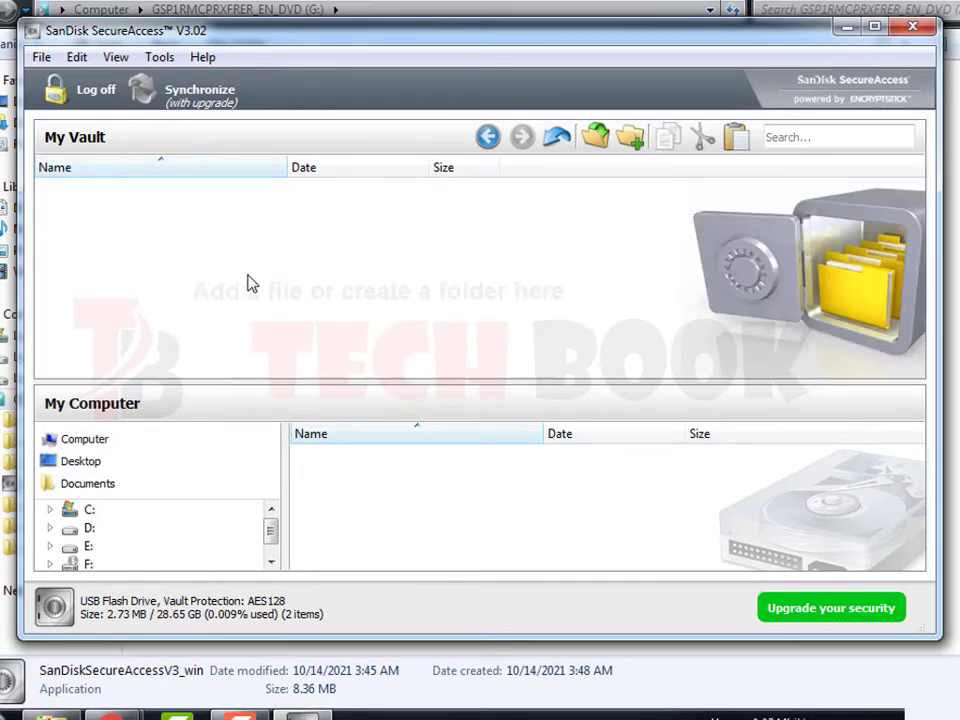
left_click(567, 148)
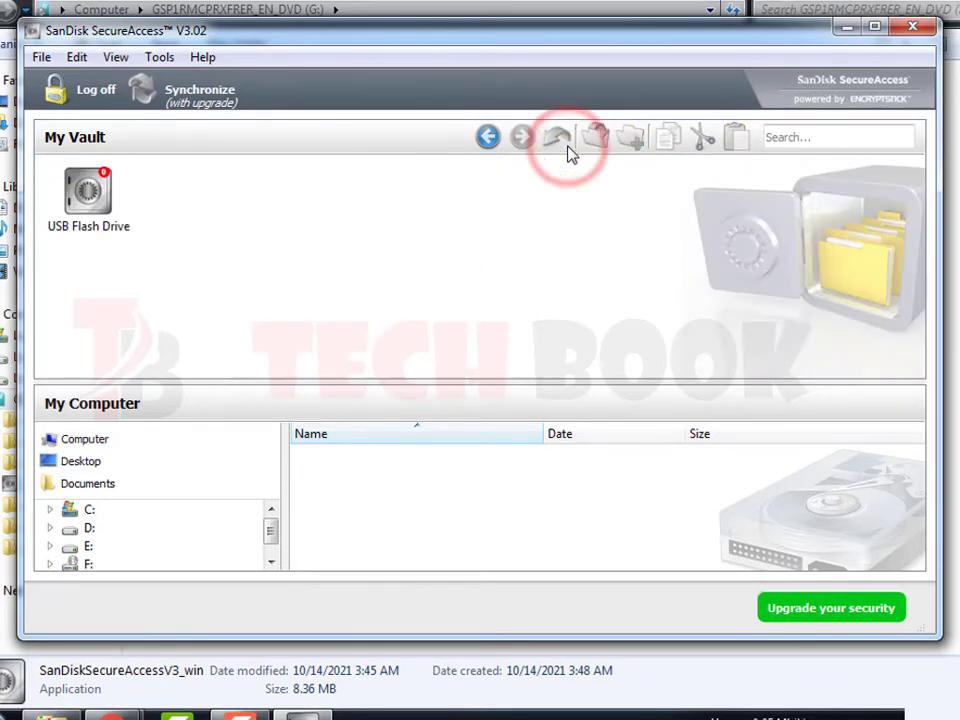
double_click(85, 198)
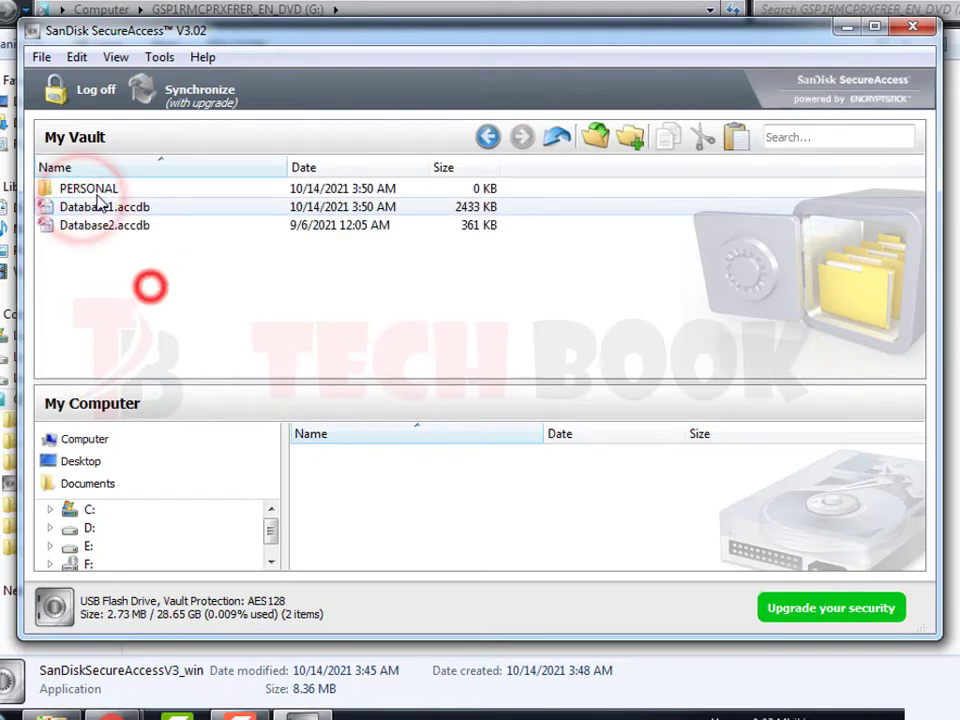
double_click(94, 188)
left_click(557, 138)
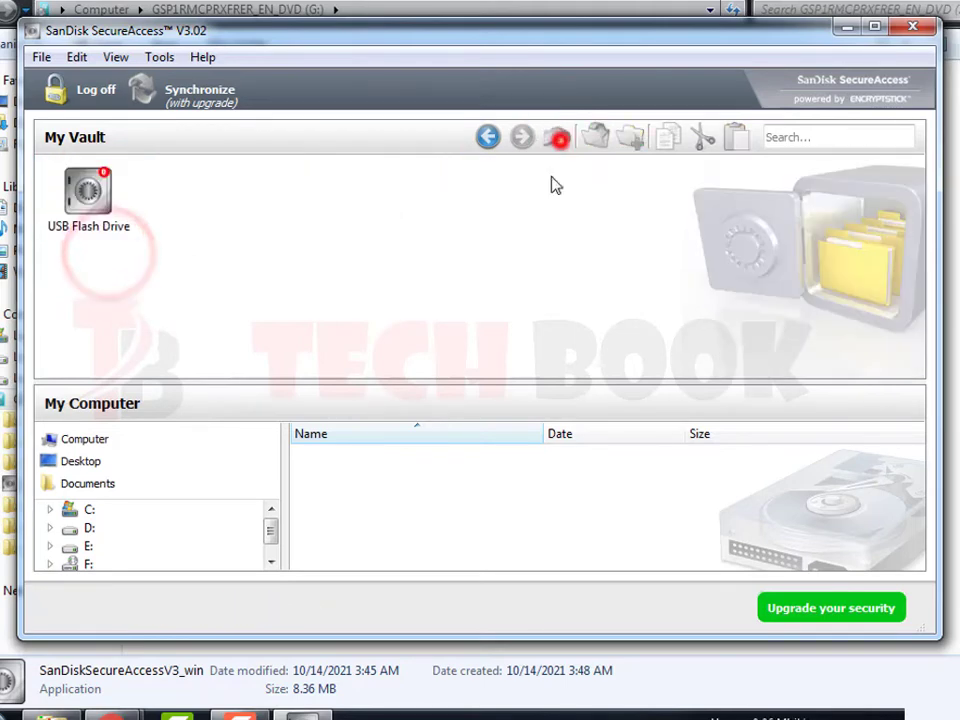
double_click(86, 195)
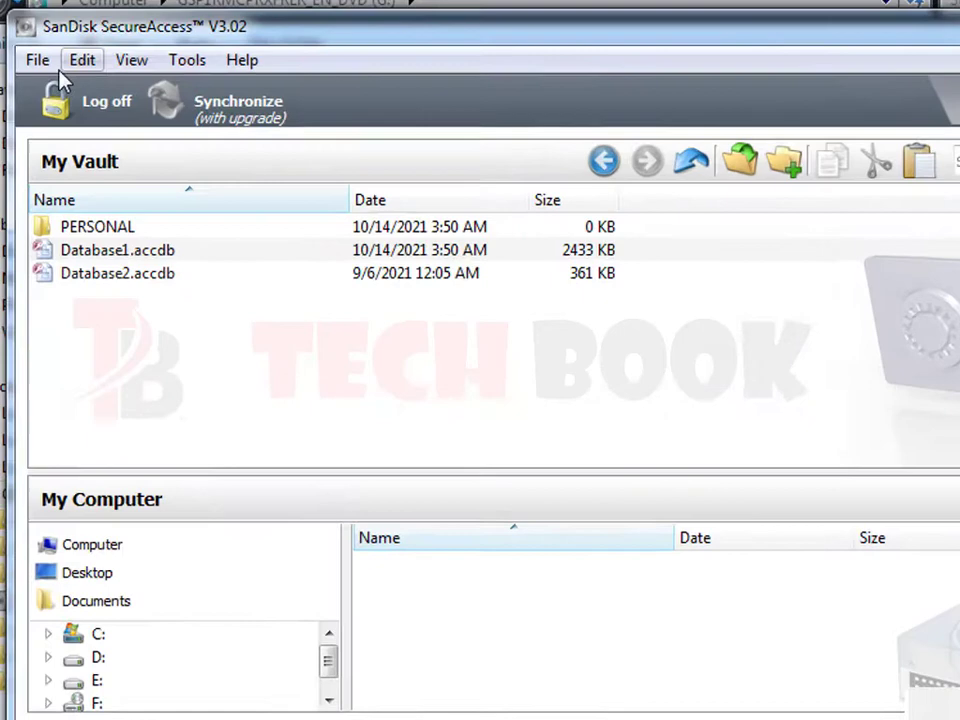
left_click(41, 58)
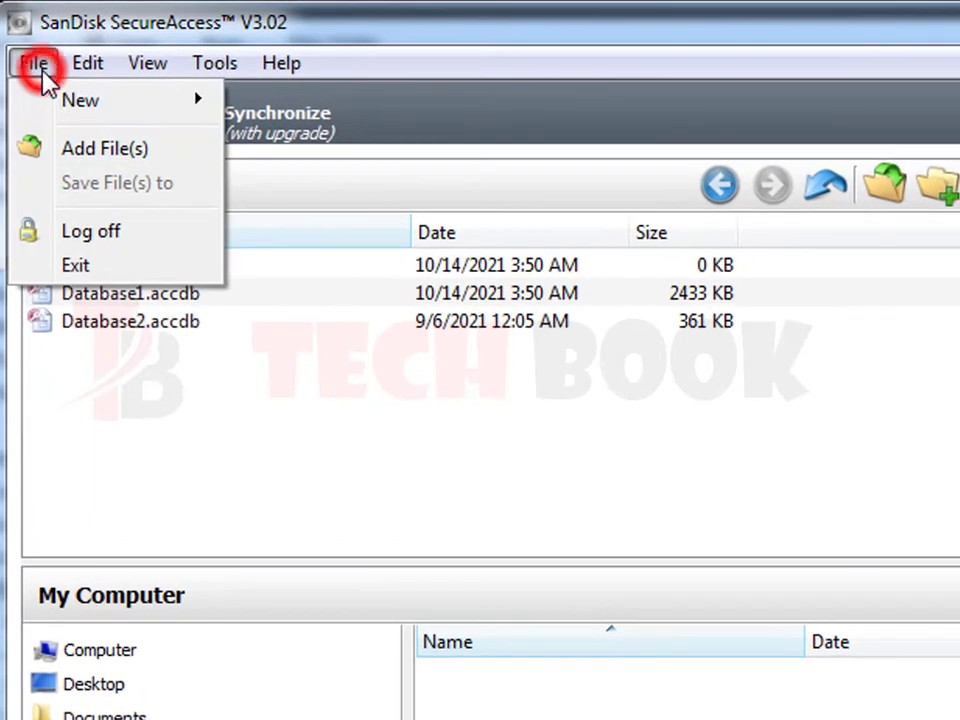
left_click(55, 60)
left_click(80, 66)
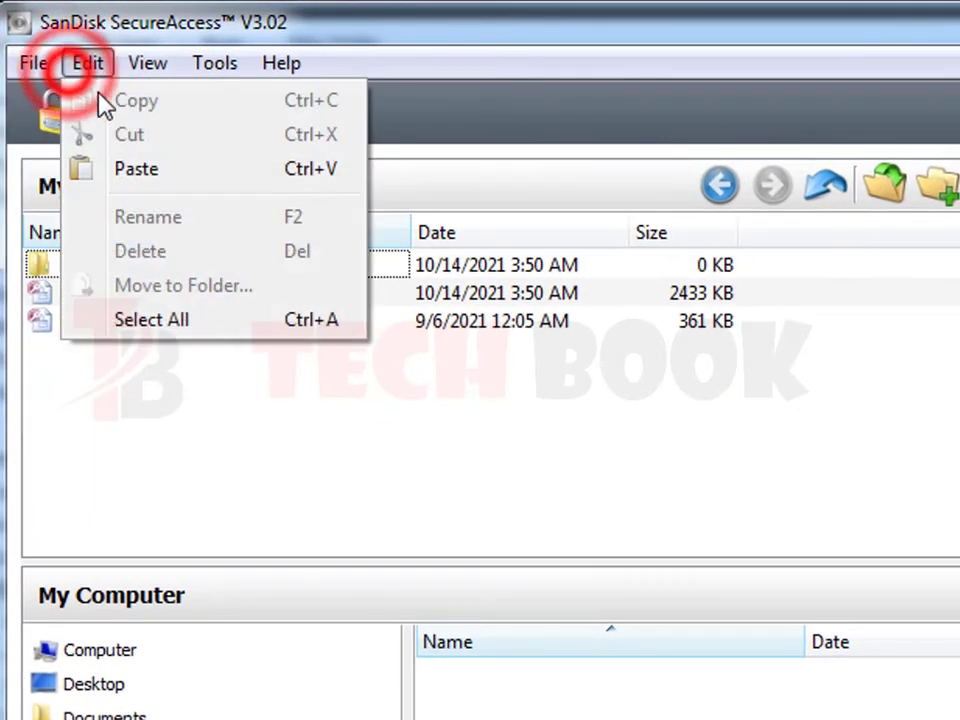
mouse_move(147, 72)
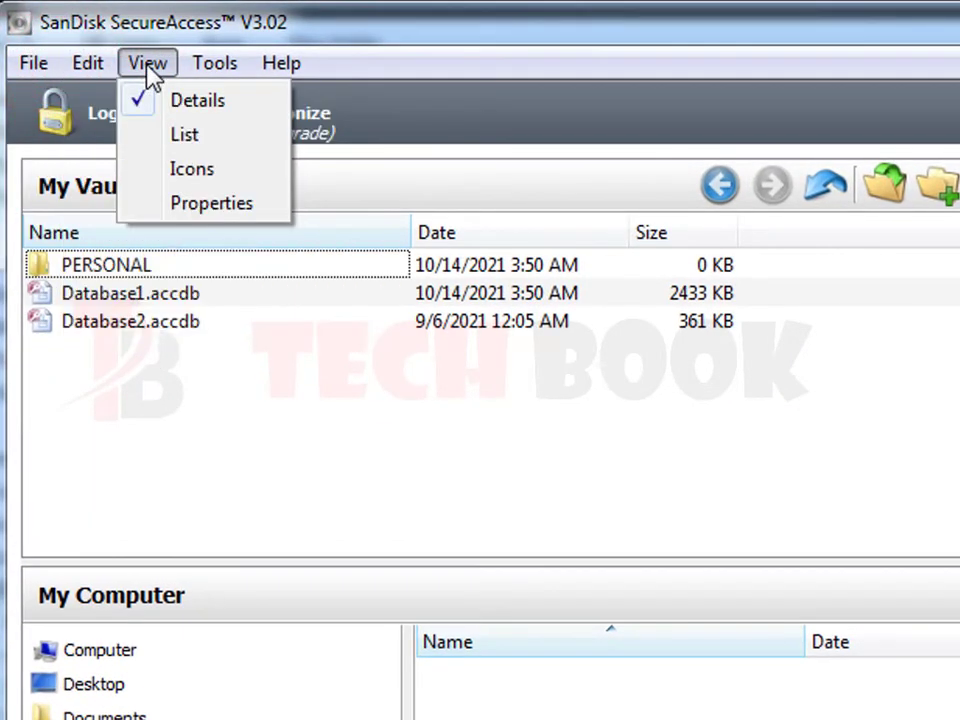
Step: Review the application's Timeouts, Encryption, Locations and Advanced options, and close them without changing anything
mouse_move(230, 77)
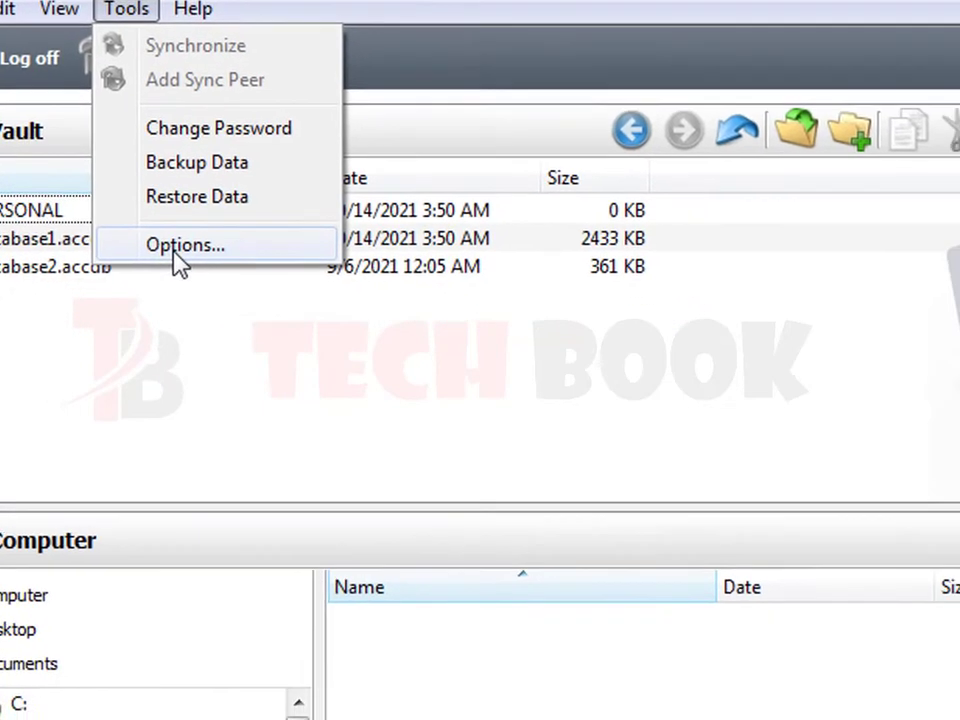
left_click(270, 300)
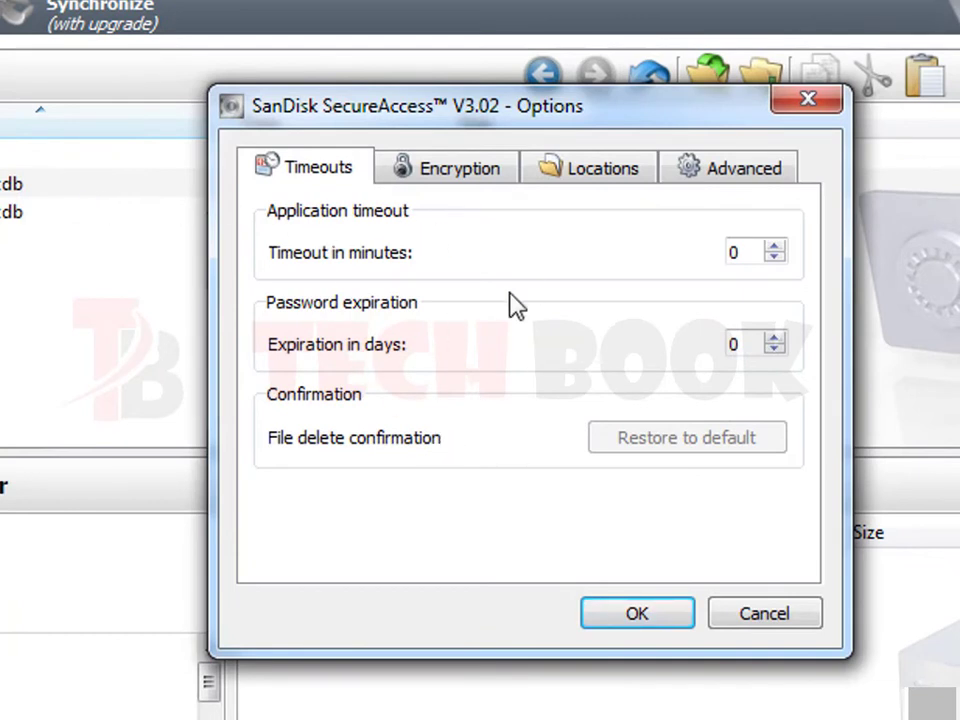
left_click(487, 168)
left_click(566, 168)
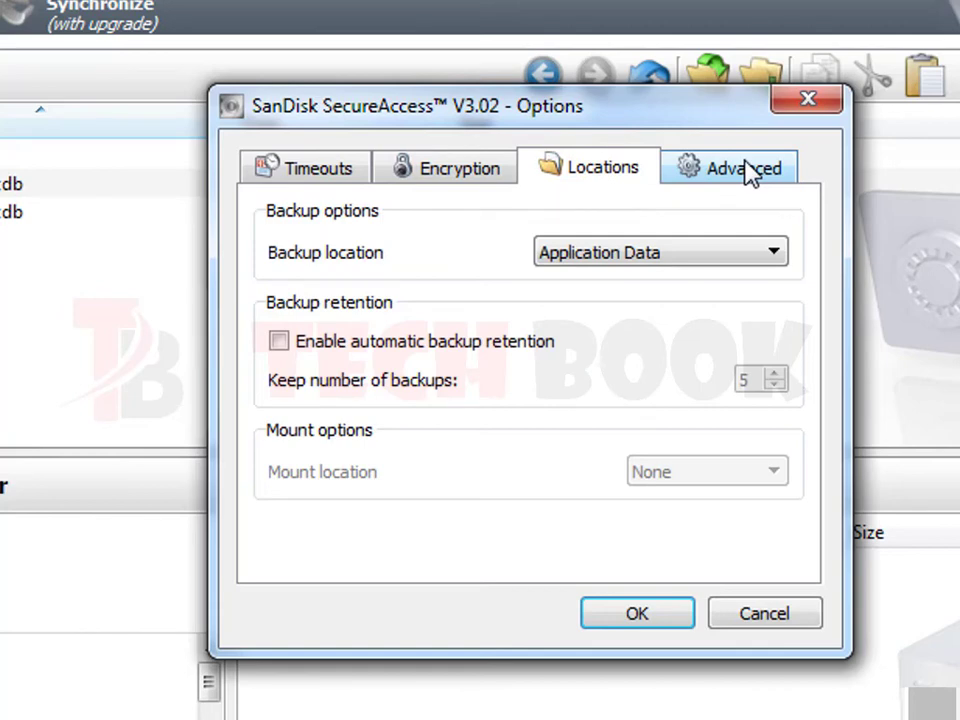
left_click(744, 168)
left_click(824, 108)
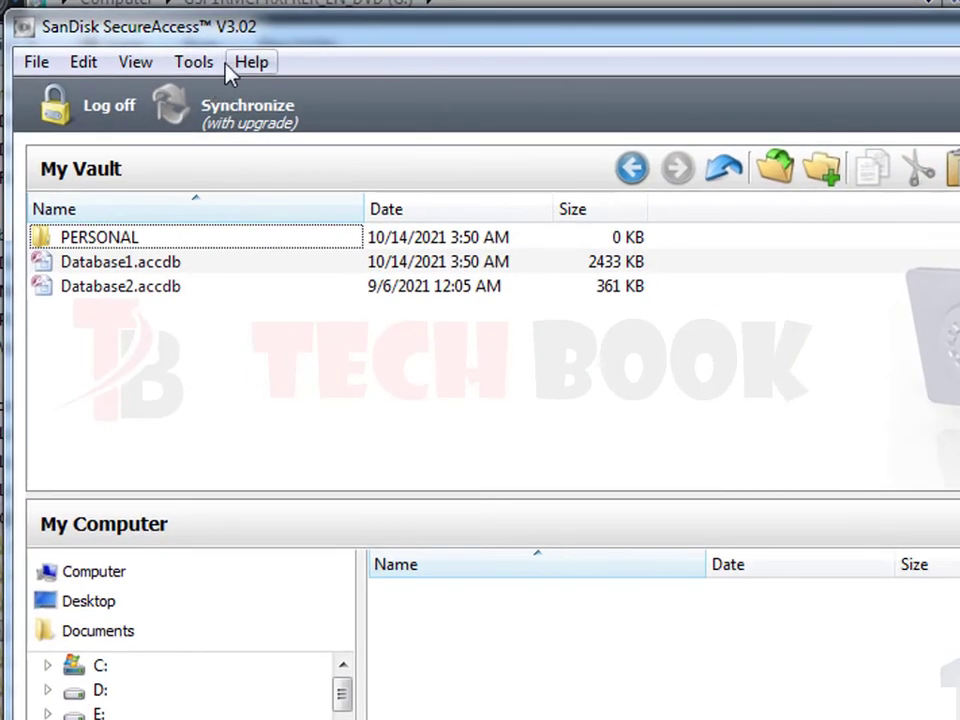
left_click(200, 64)
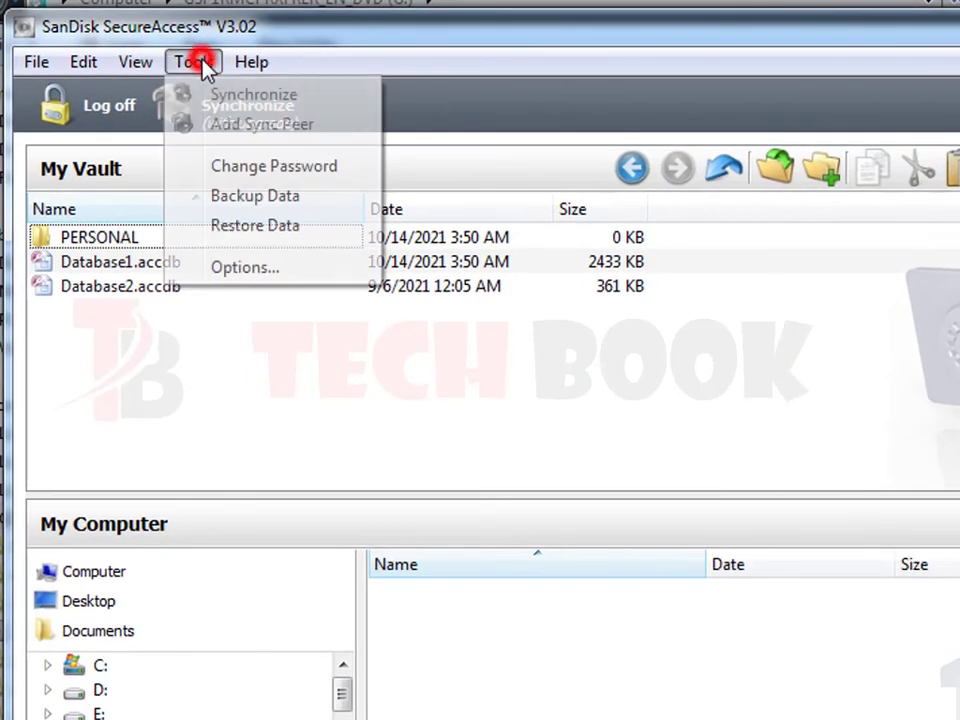
mouse_move(260, 66)
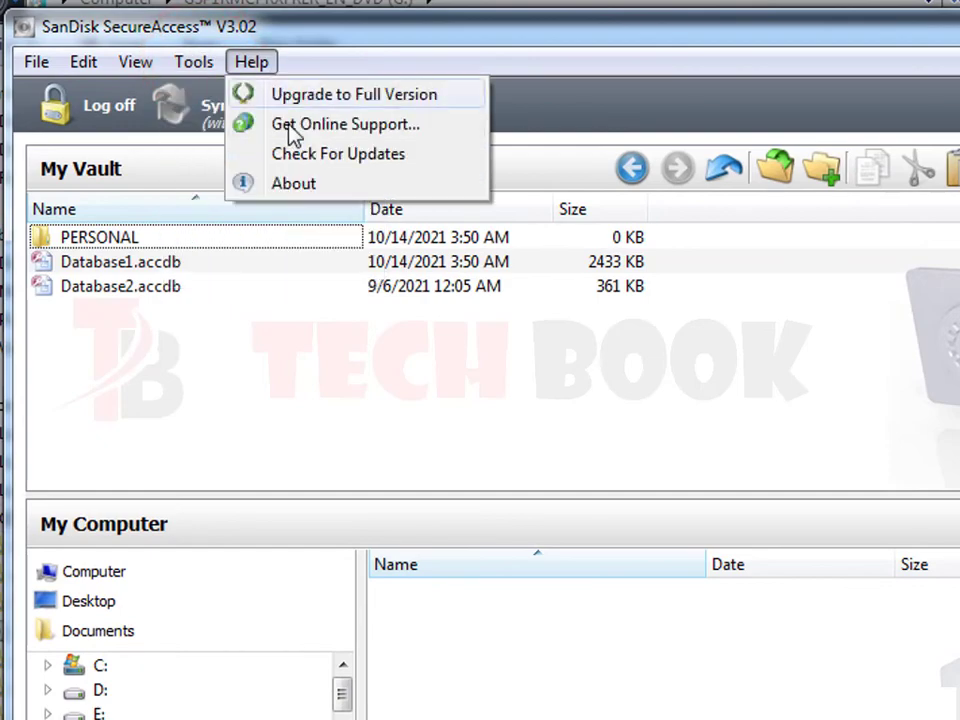
left_click(311, 396)
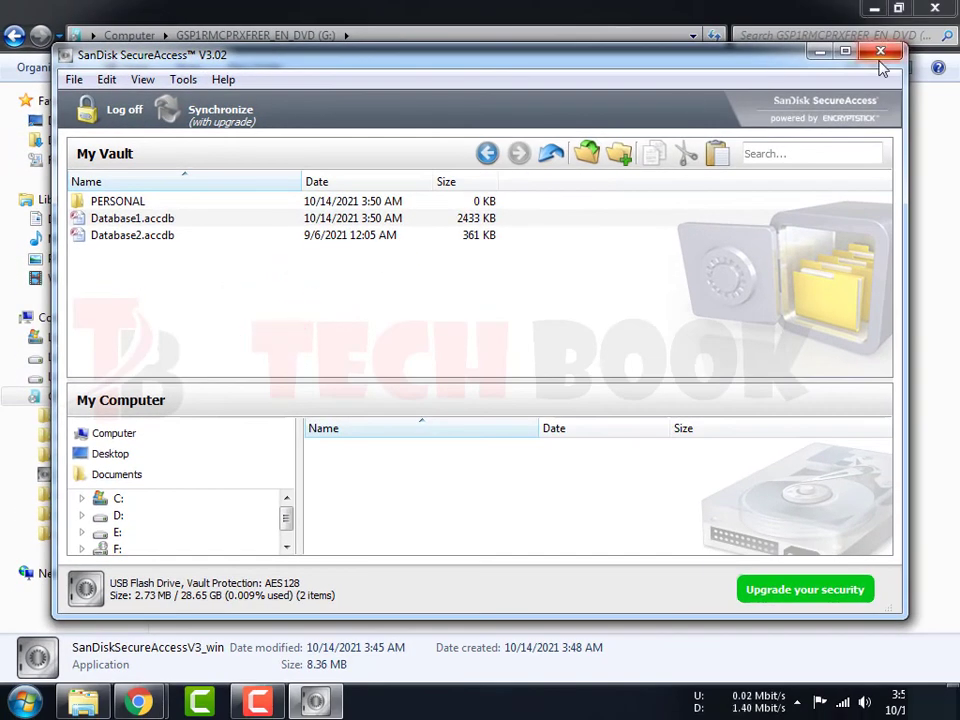
Step: Close SecureAccess and the flash drive's Explorer window, and refresh the desktop
left_click(880, 53)
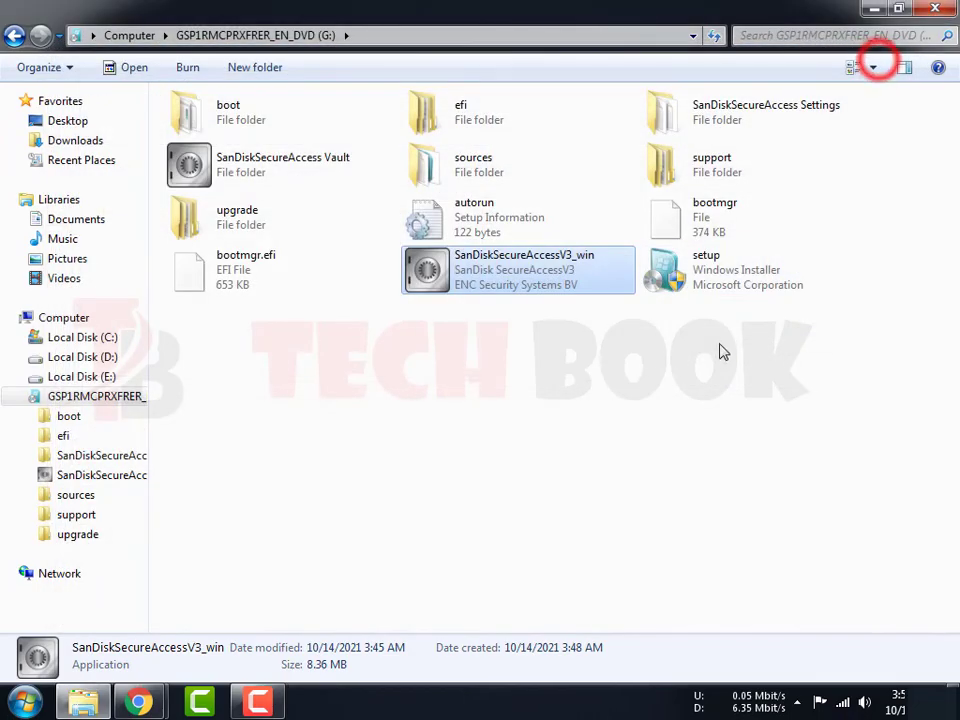
left_click(940, 8)
right_click(292, 267)
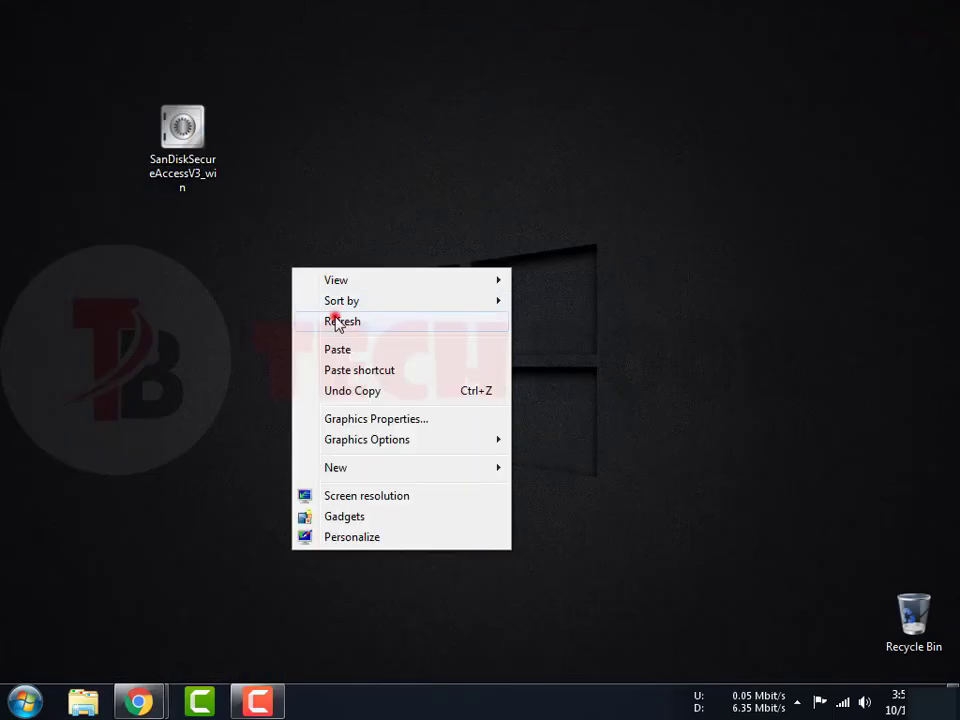